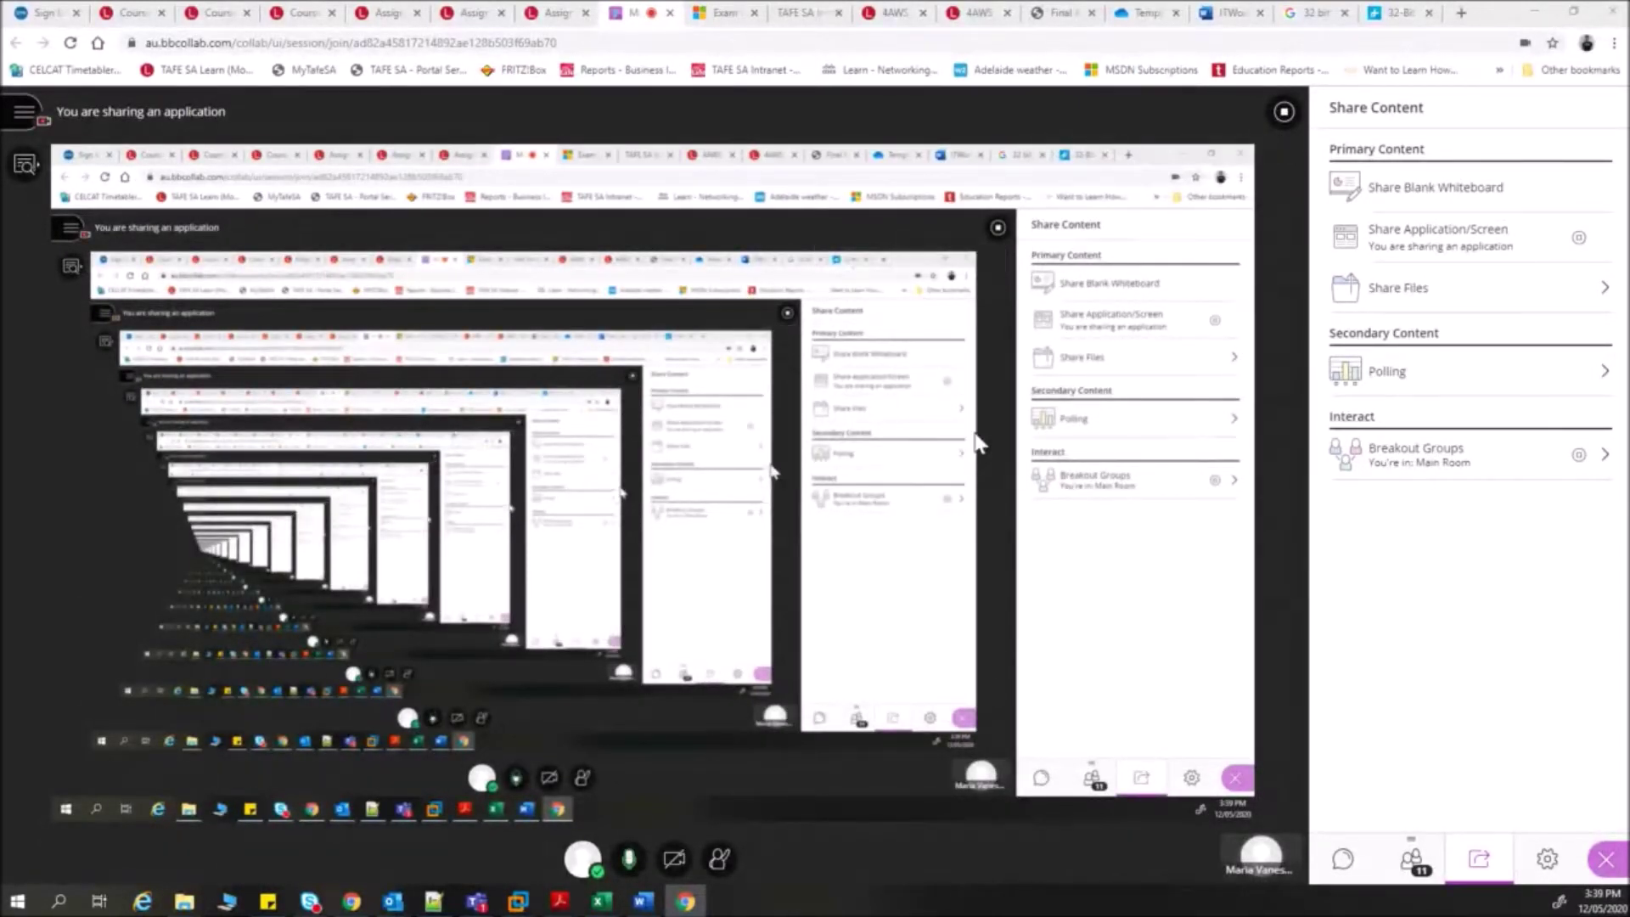
# - Open the IT Studies Home course on the TAFE SA Learn site and display its ITStudies_NAS (External Access) section
pyautogui.click(890, 19)
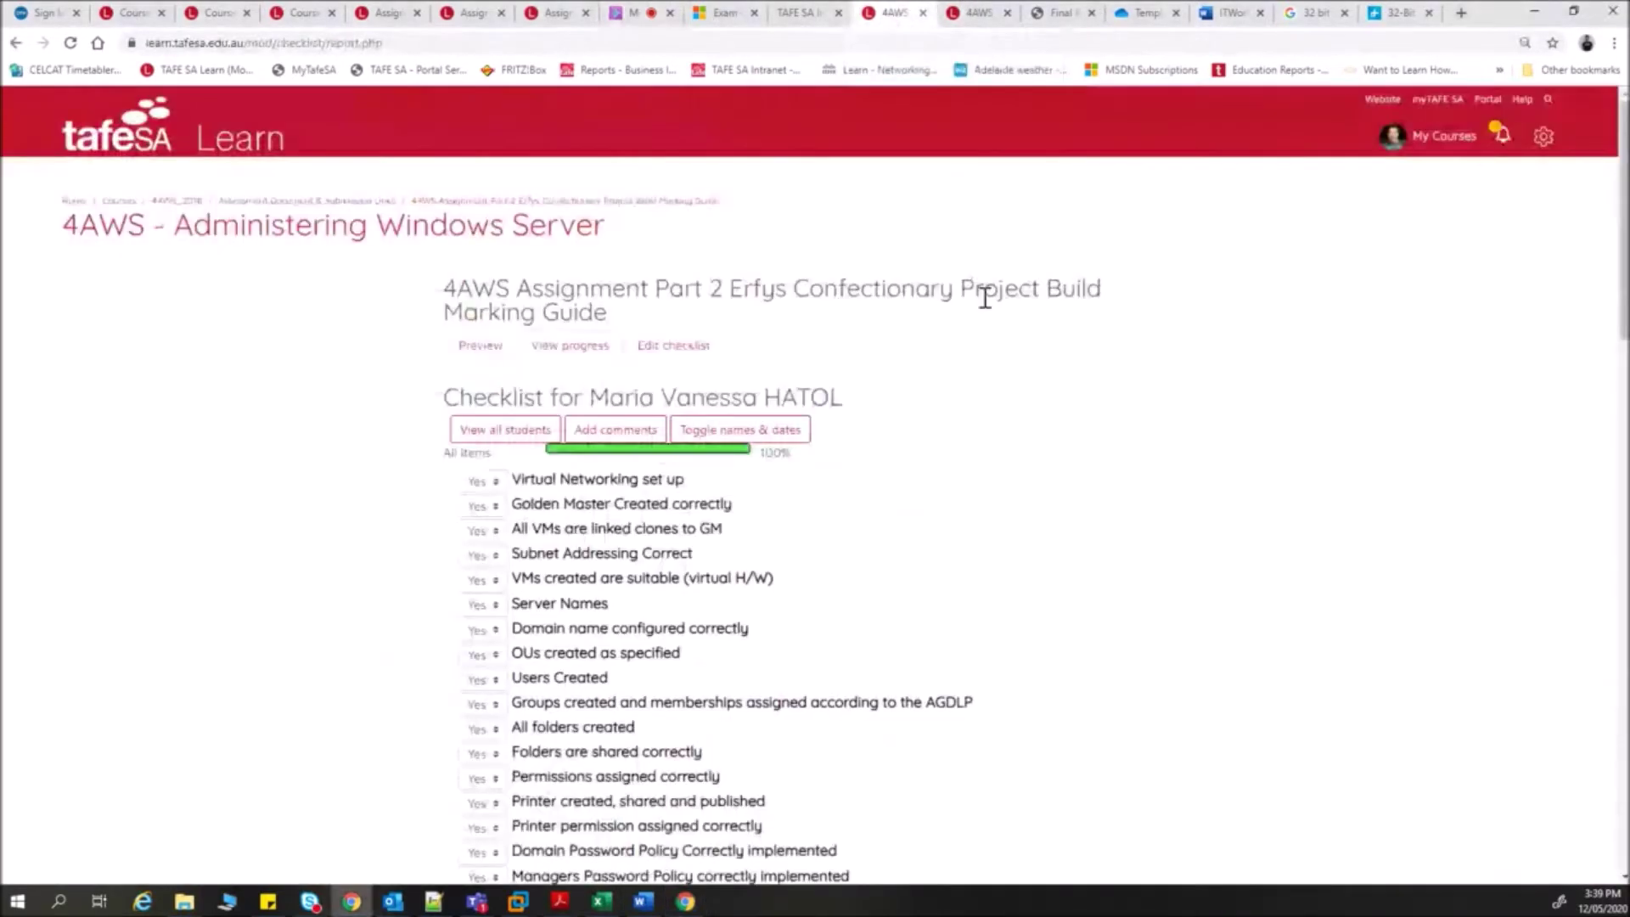
pyautogui.click(1444, 146)
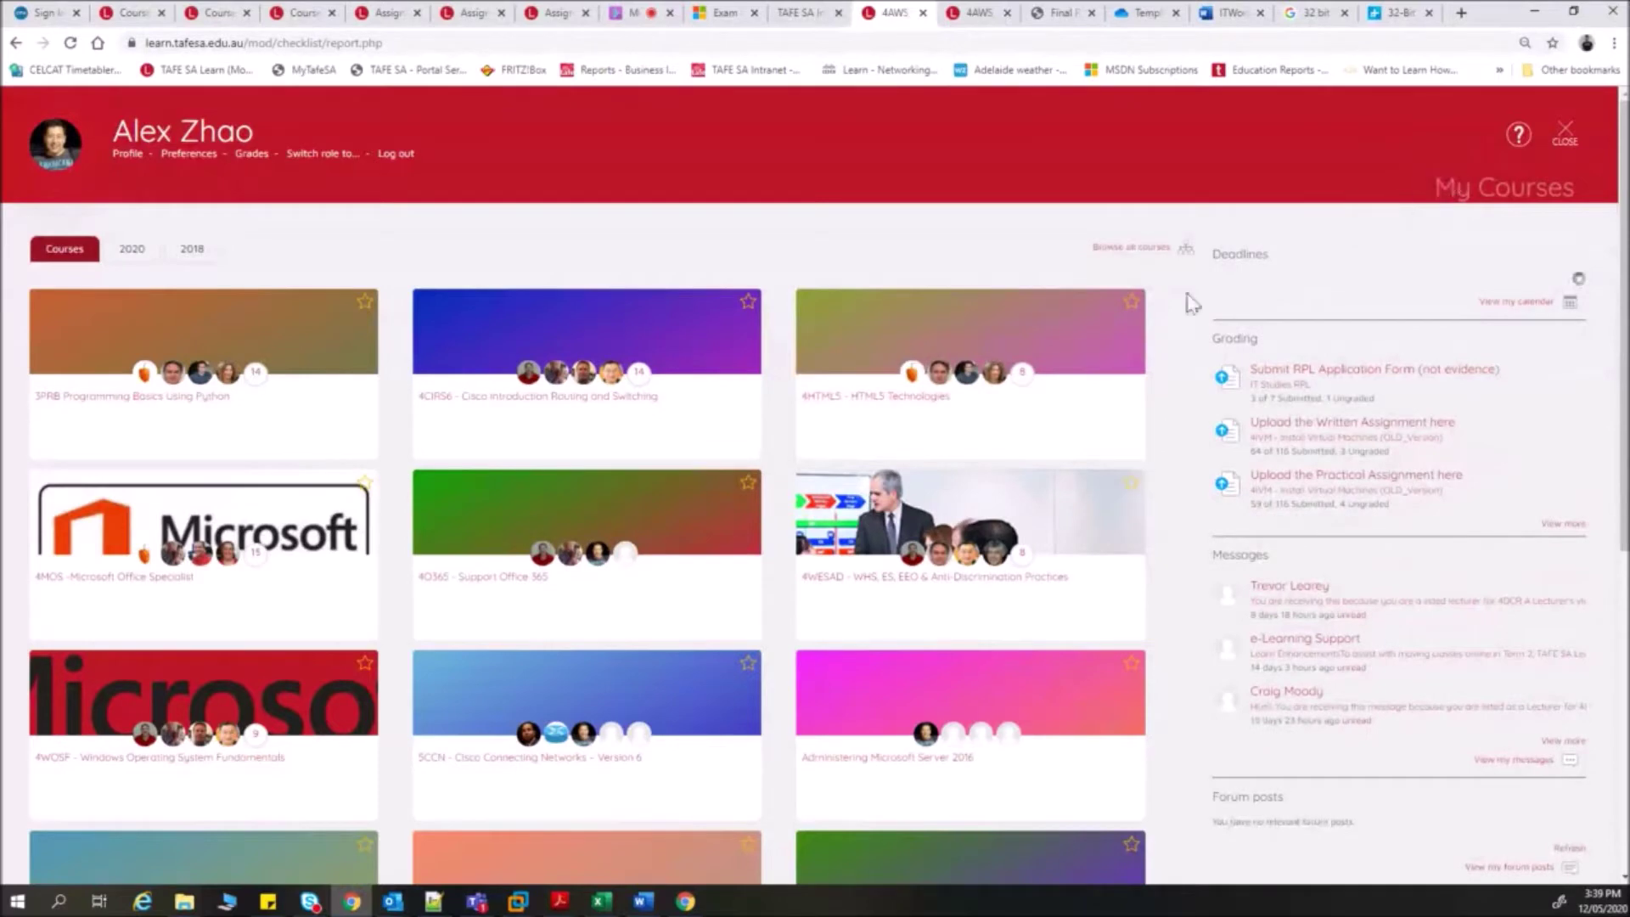
pyautogui.scroll(-5, 841, 433)
pyautogui.scroll(-2, 845, 450)
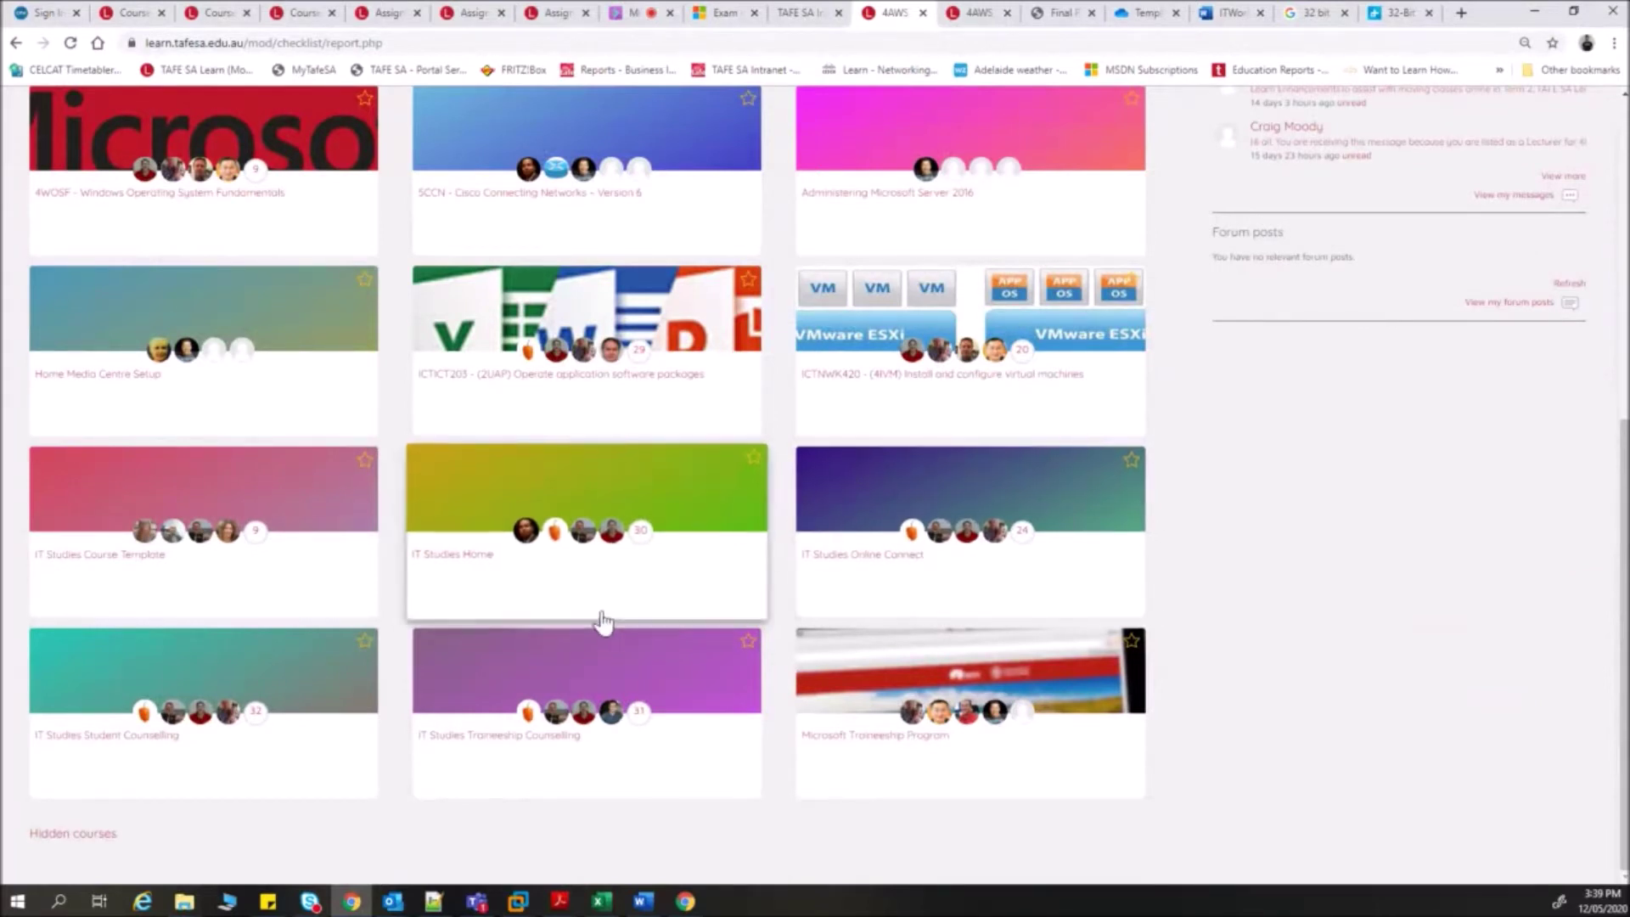
pyautogui.click(473, 571)
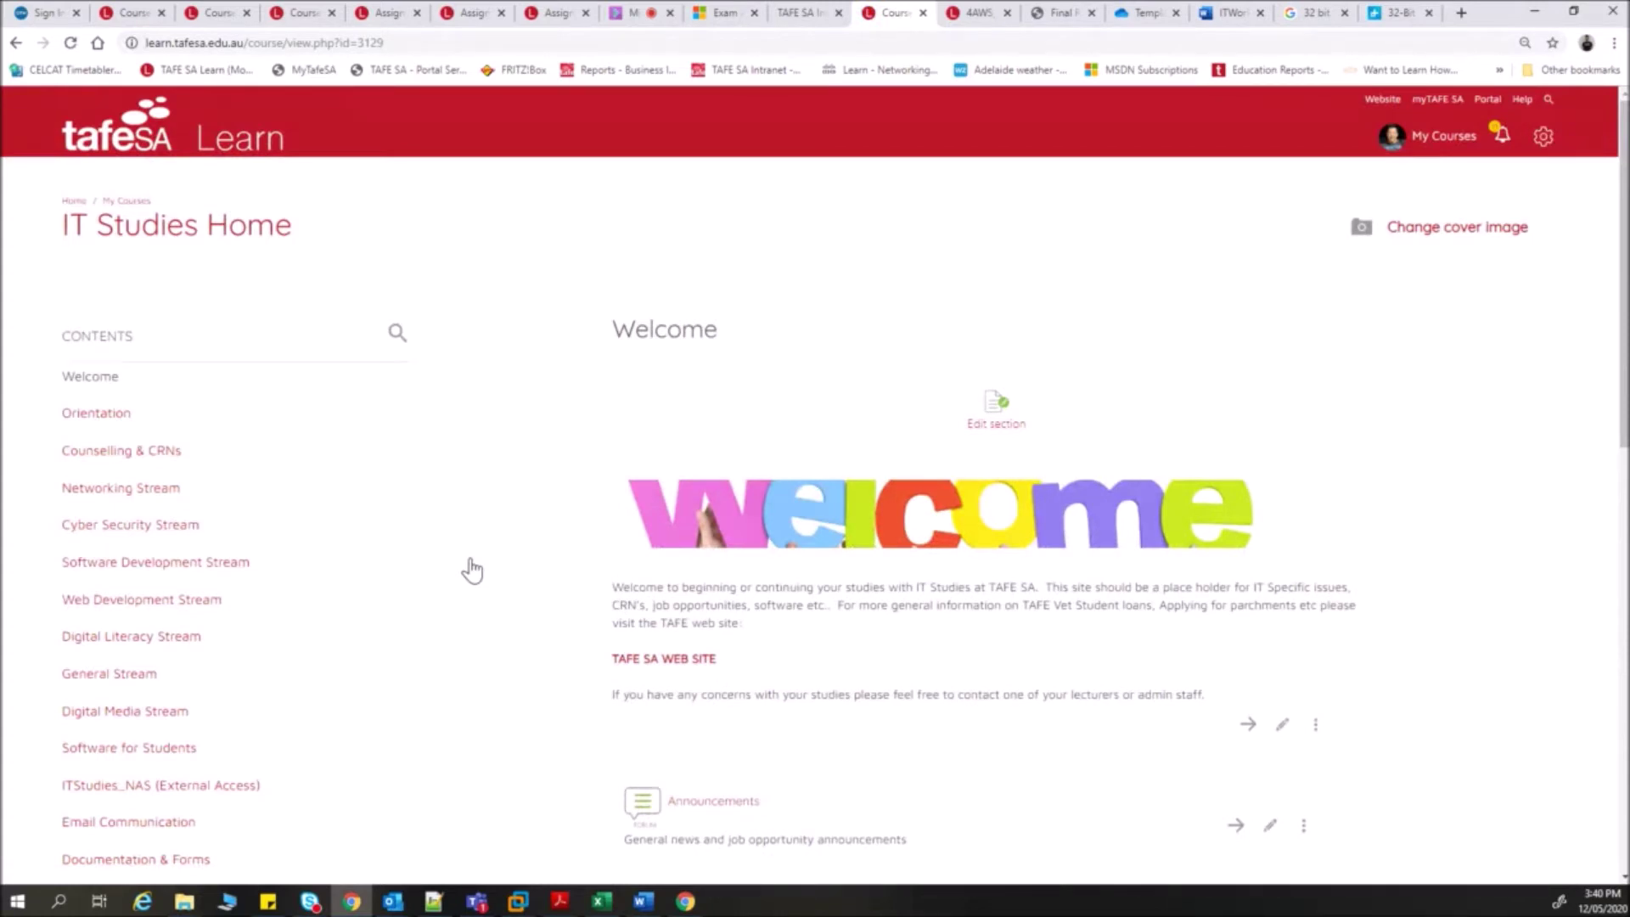
pyautogui.scroll(-1, 280, 650)
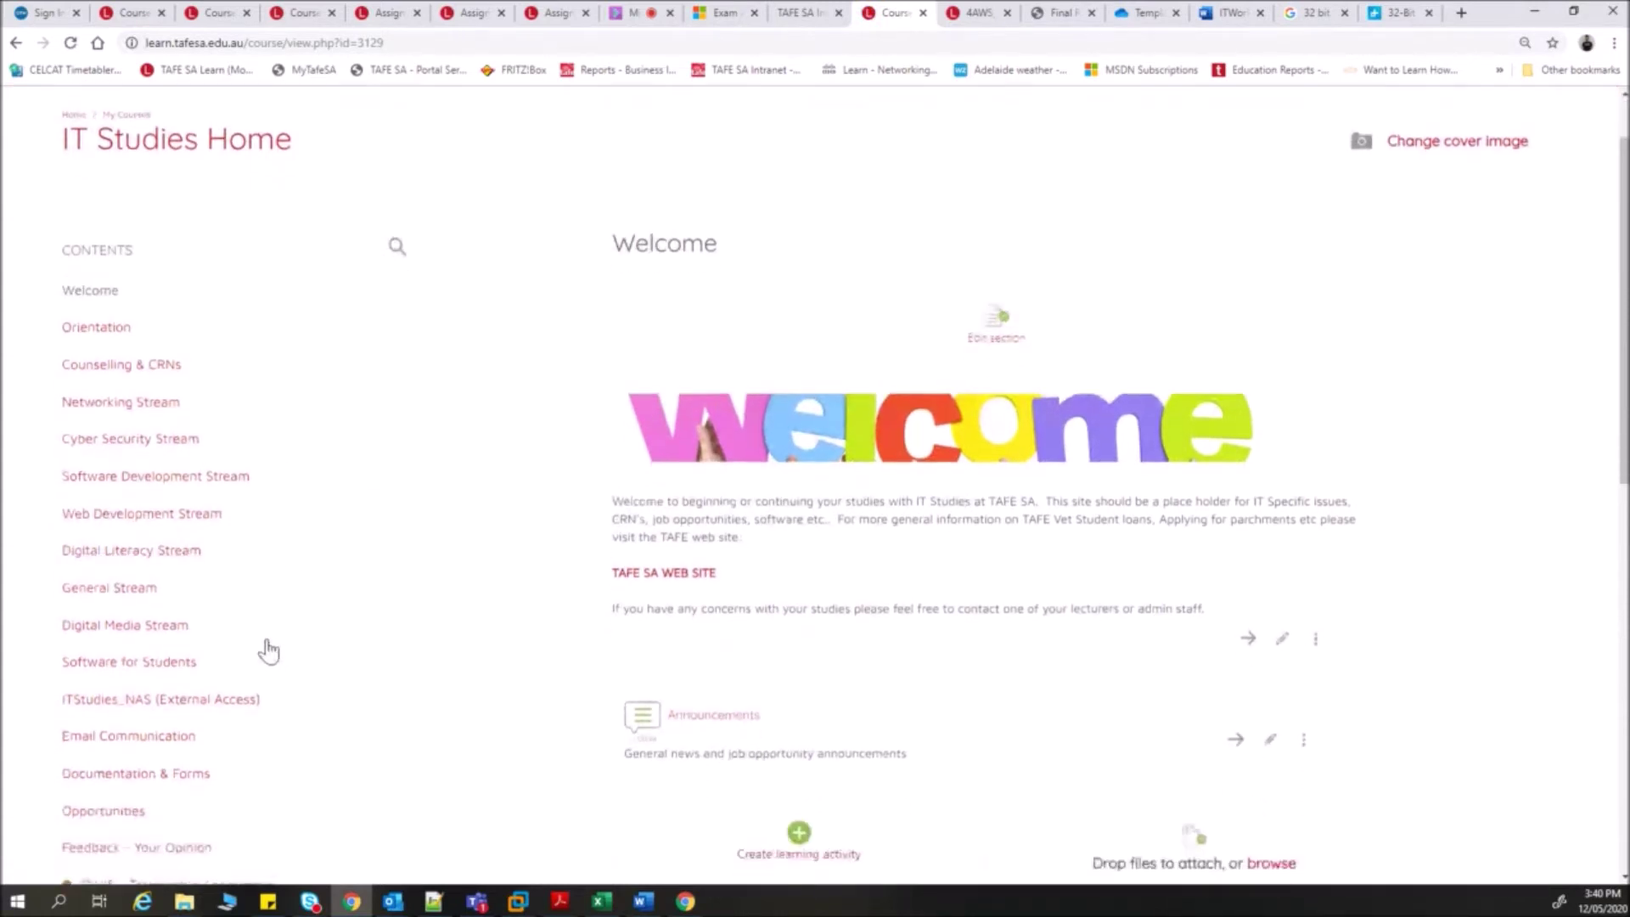
pyautogui.scroll(-1, 273, 652)
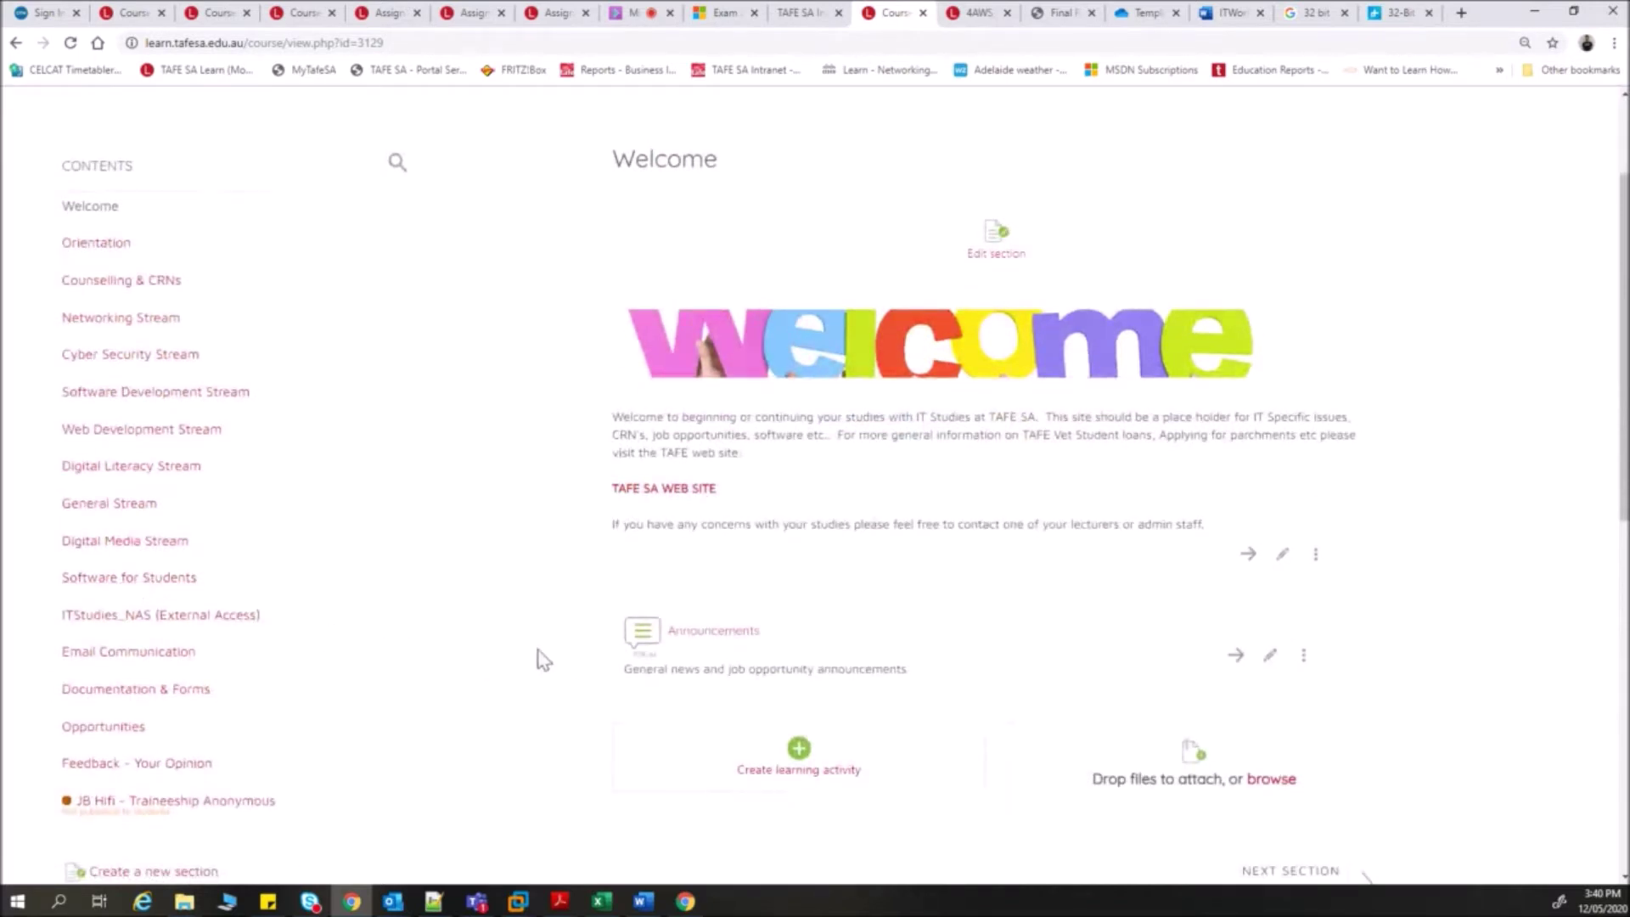
pyautogui.click(195, 626)
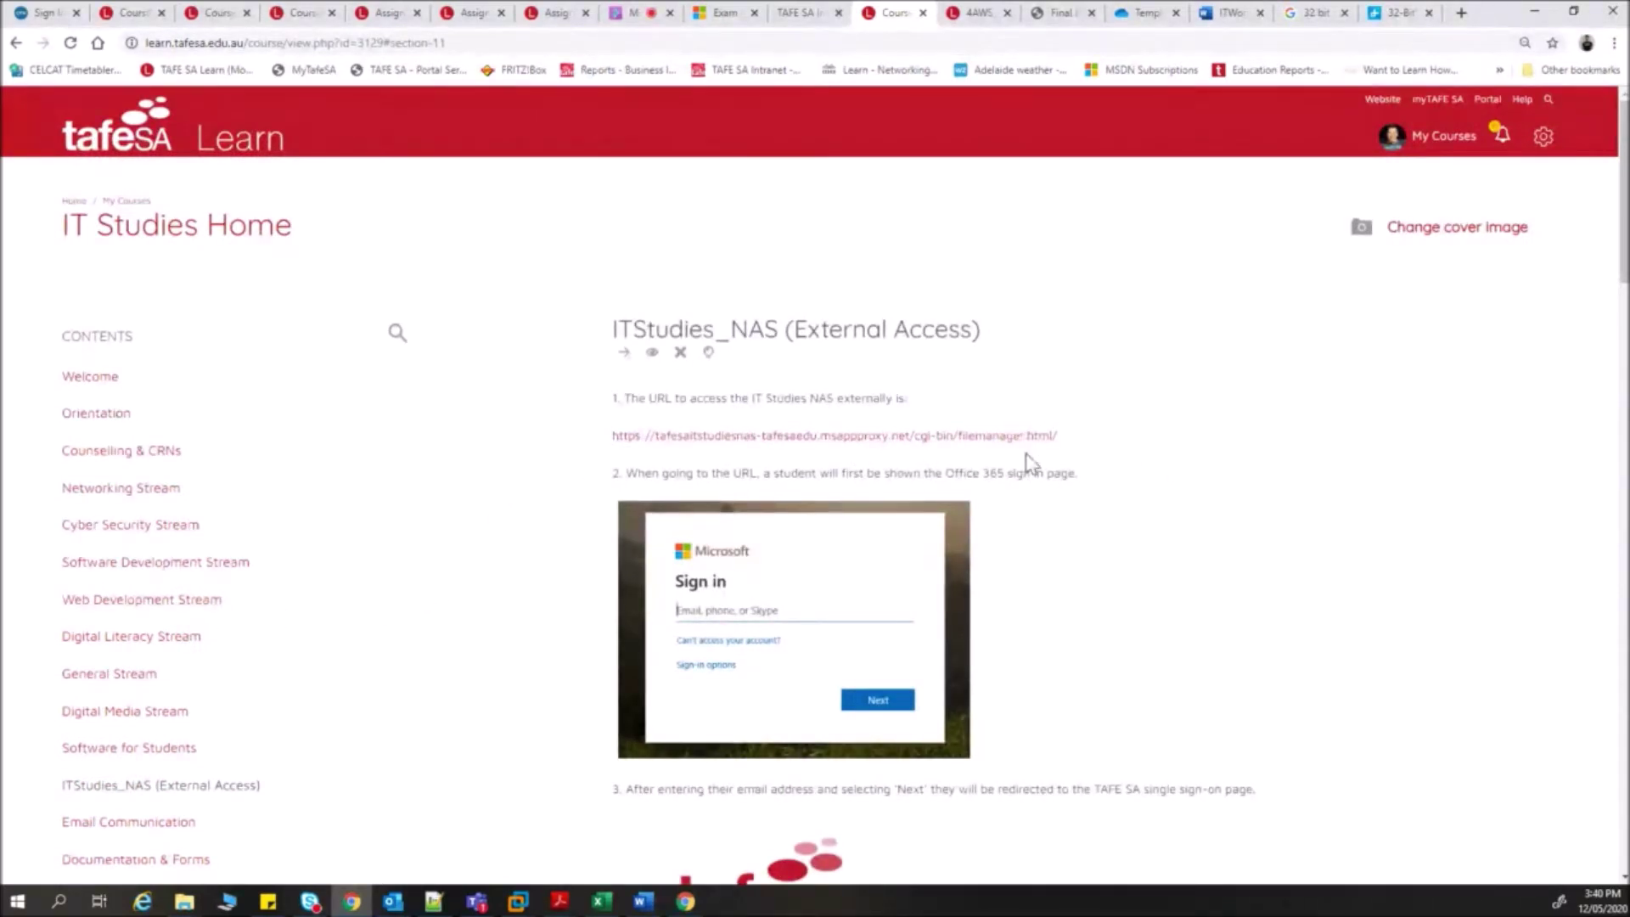
# - Switch to the Word assessment document, follow the external NAS access link under Resources required, and close the extra File Station page
pyautogui.click(639, 903)
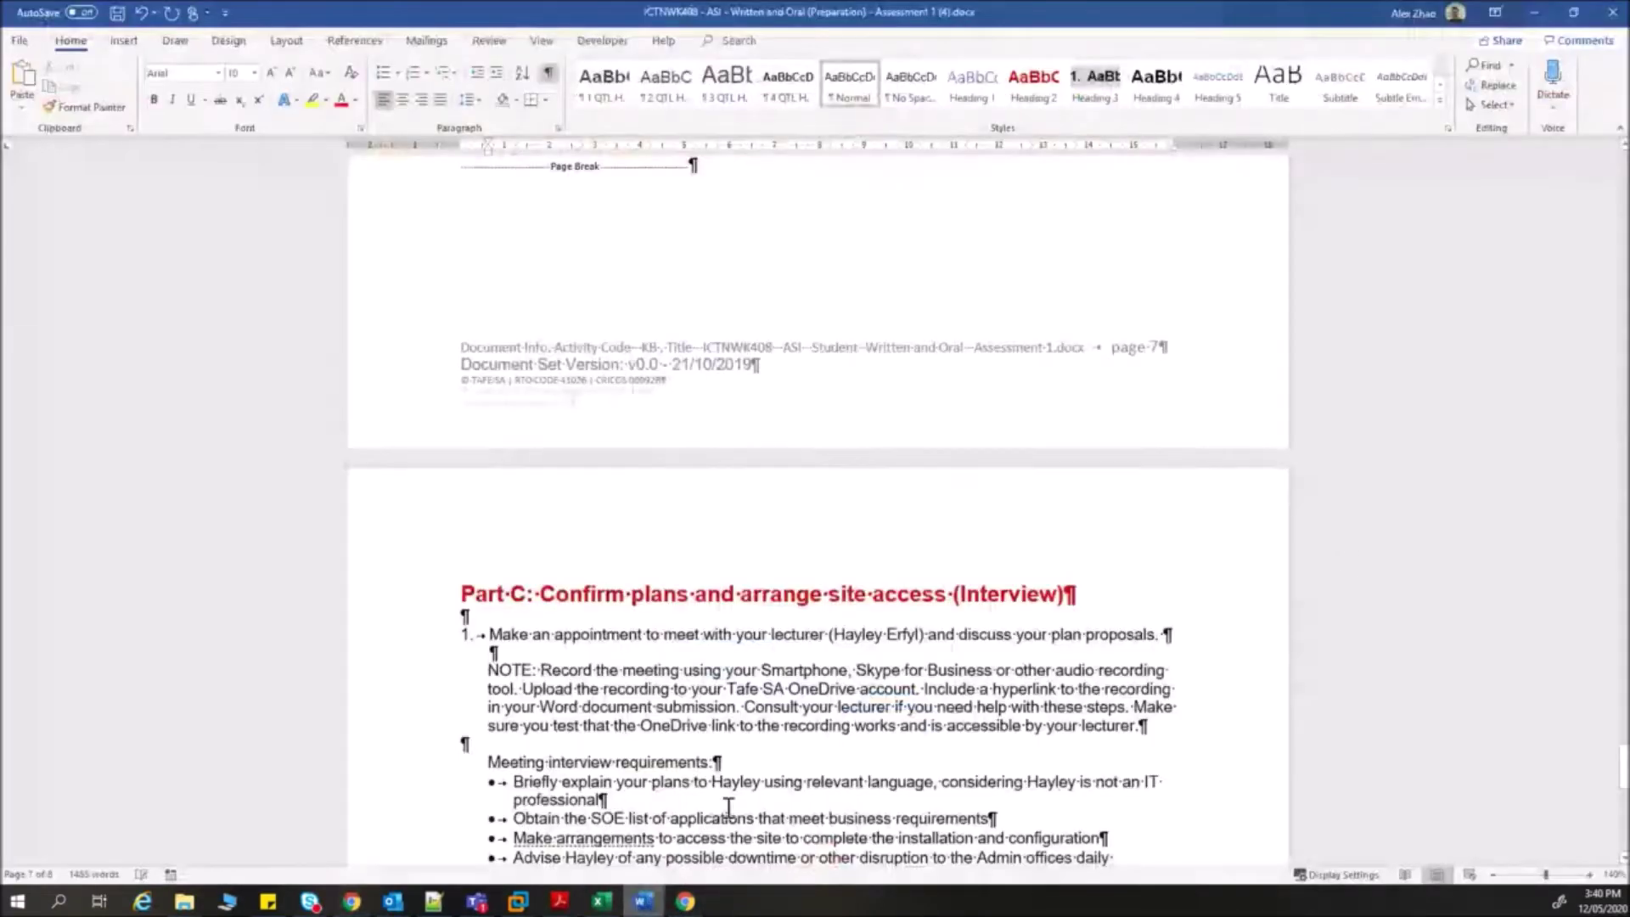
pyautogui.moveTo(1624, 764); pyautogui.dragTo(1624, 259)
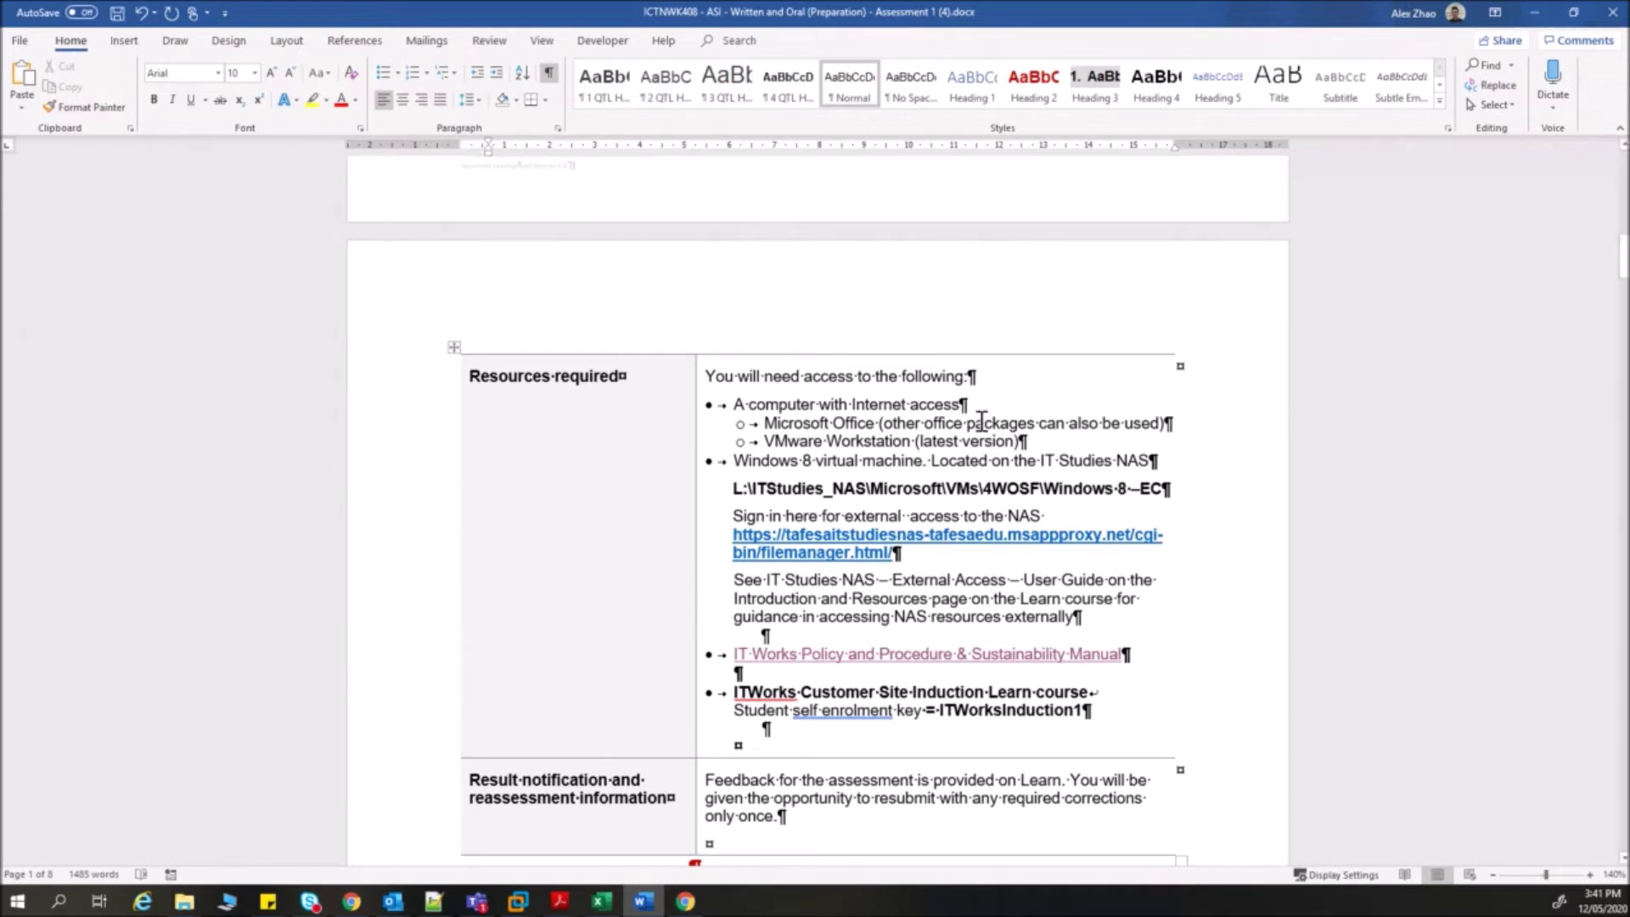
pyautogui.keyDown('ctrl'); pyautogui.click(850, 535); pyautogui.keyUp('ctrl')
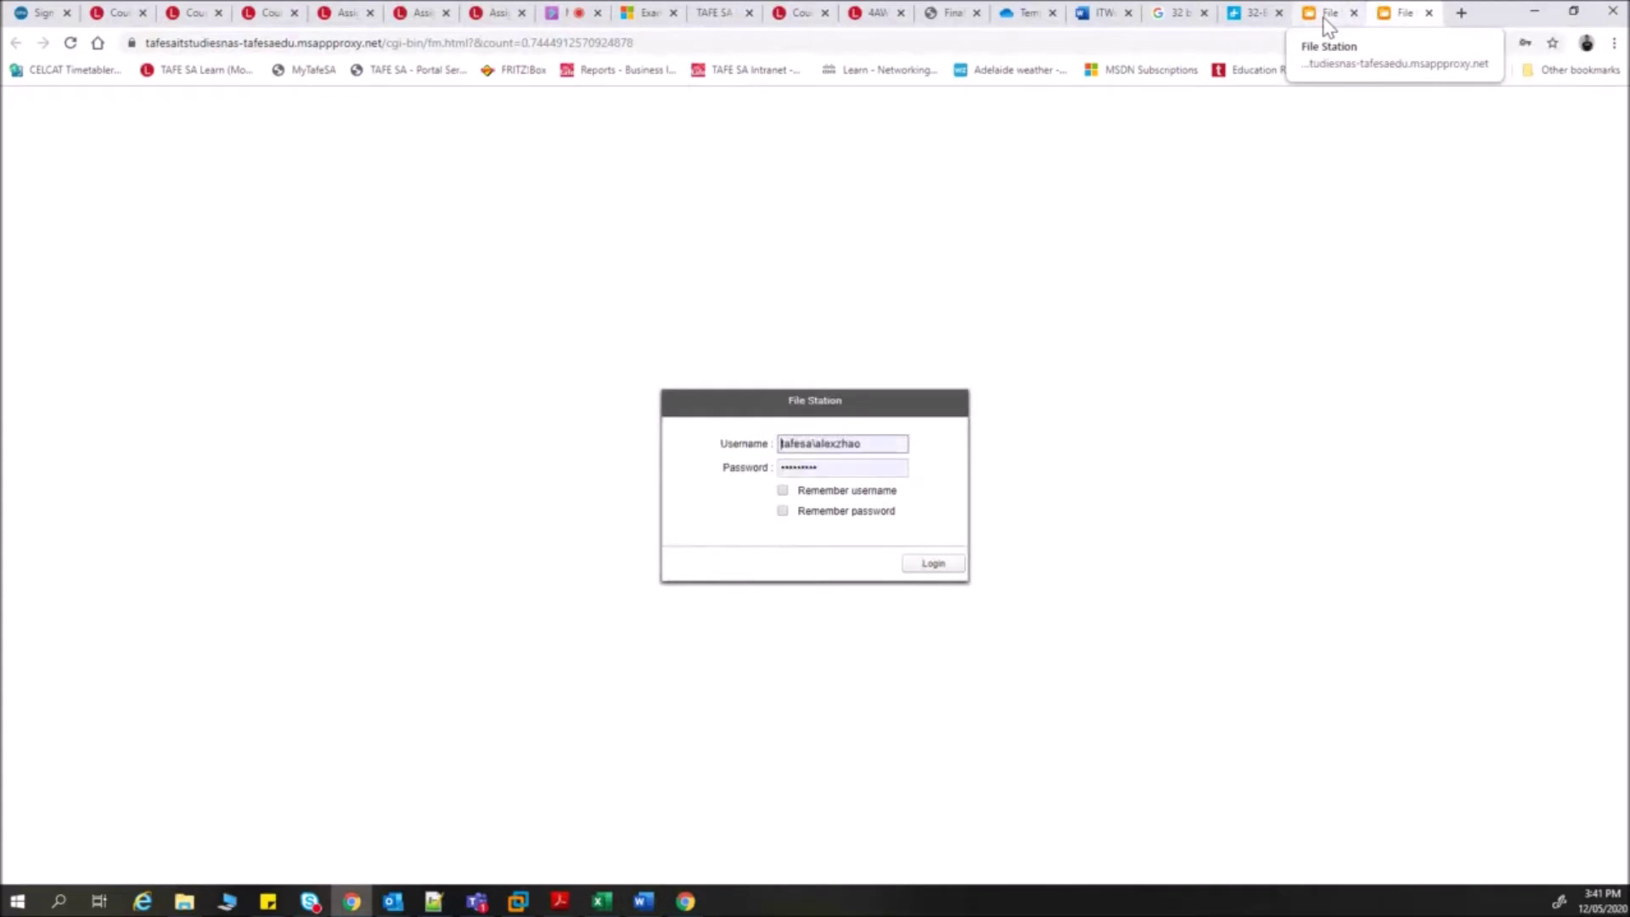
pyautogui.click(1429, 13)
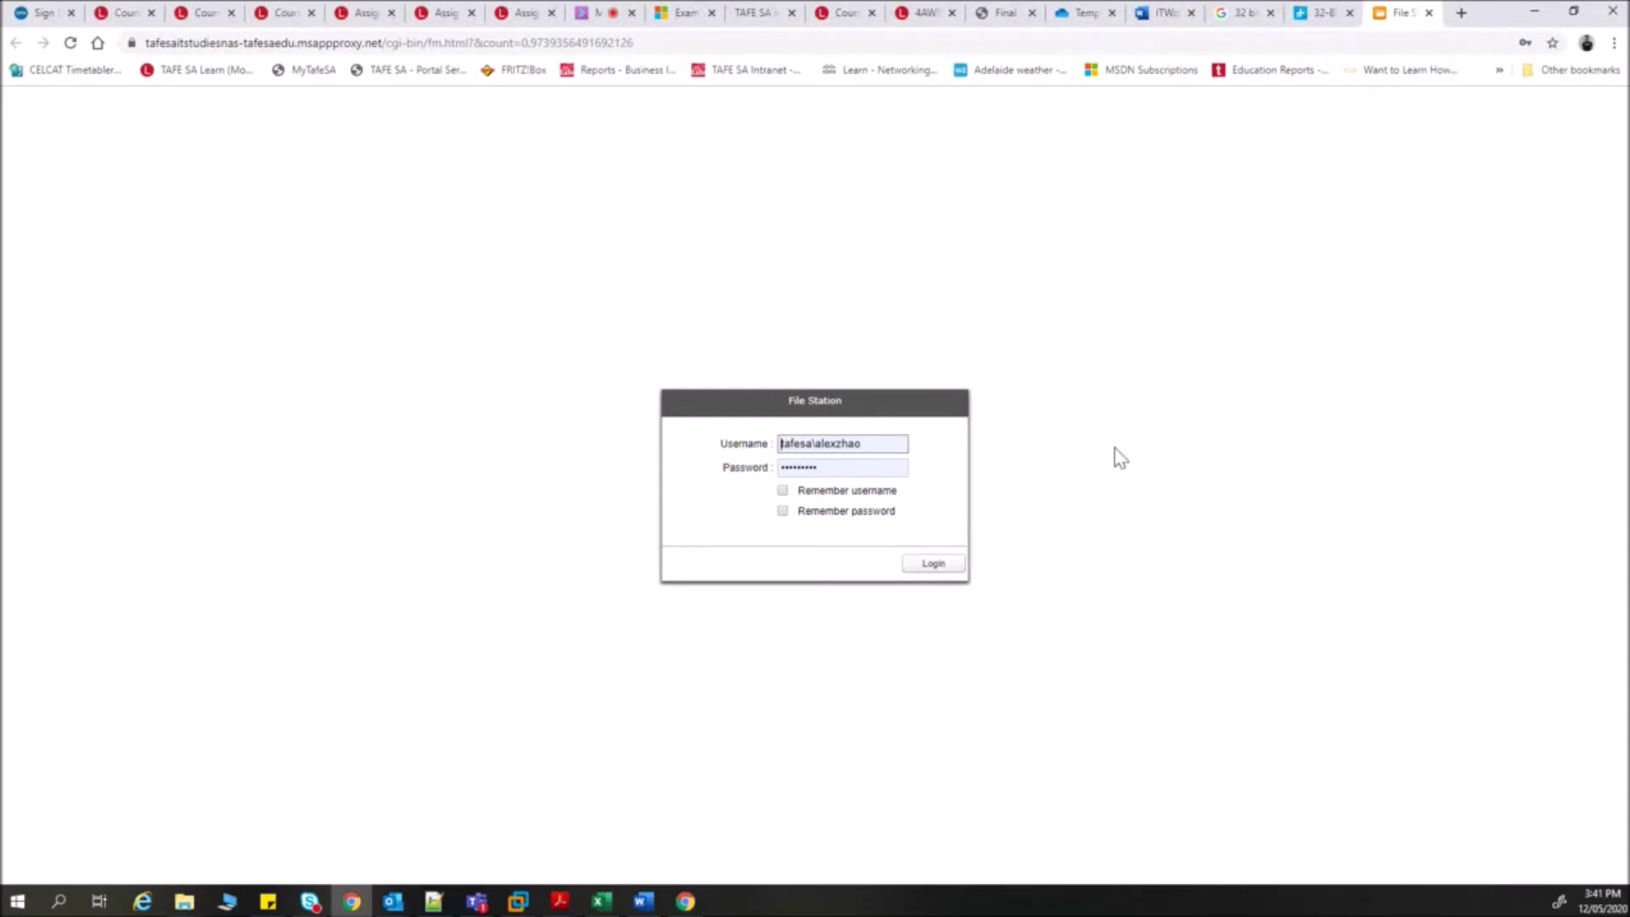
# - Point out the tafesa domain prefix in the username and log in to File Station with the prefilled credentials
pyautogui.click(817, 444)
pyautogui.moveTo(808, 445); pyautogui.dragTo(792, 448)
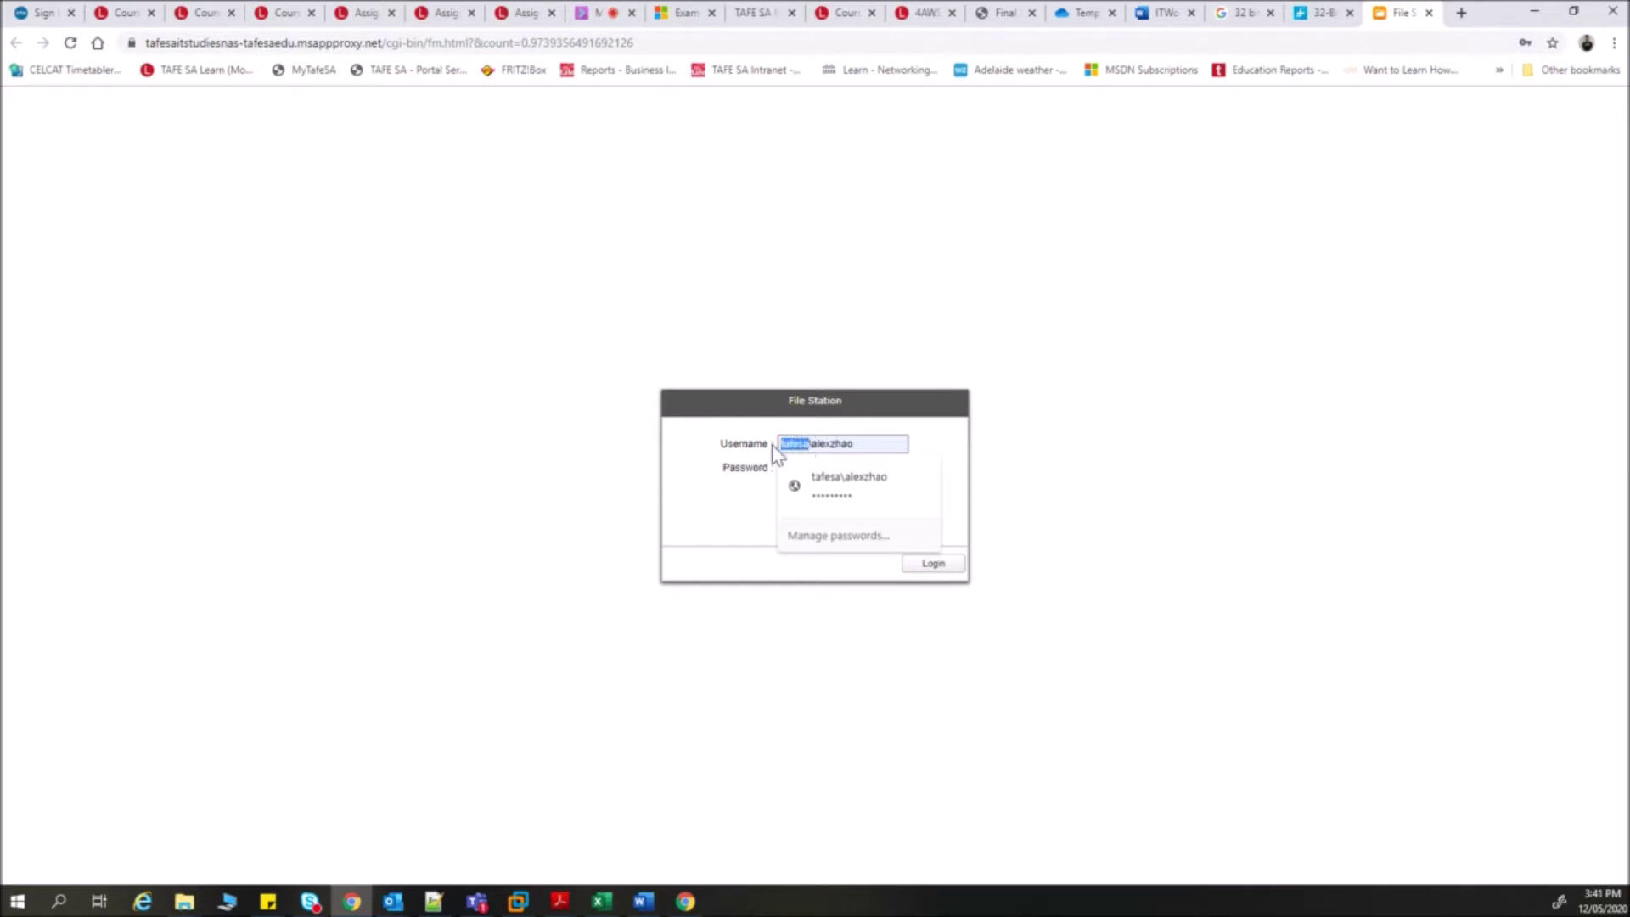
pyautogui.click(1386, 654)
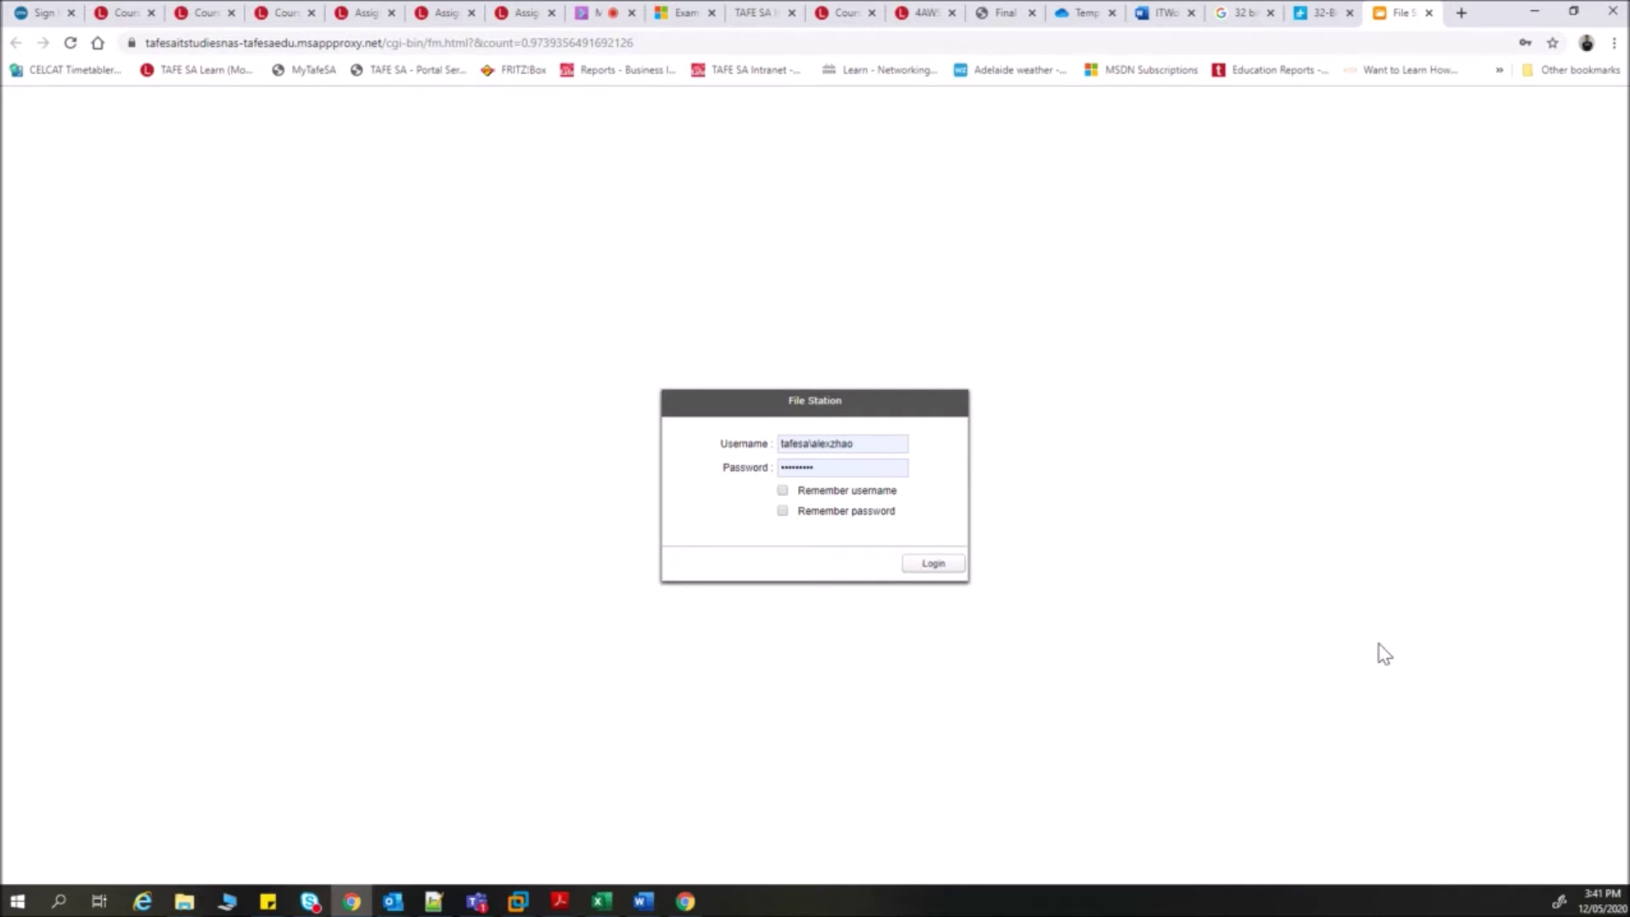
pyautogui.click(867, 445)
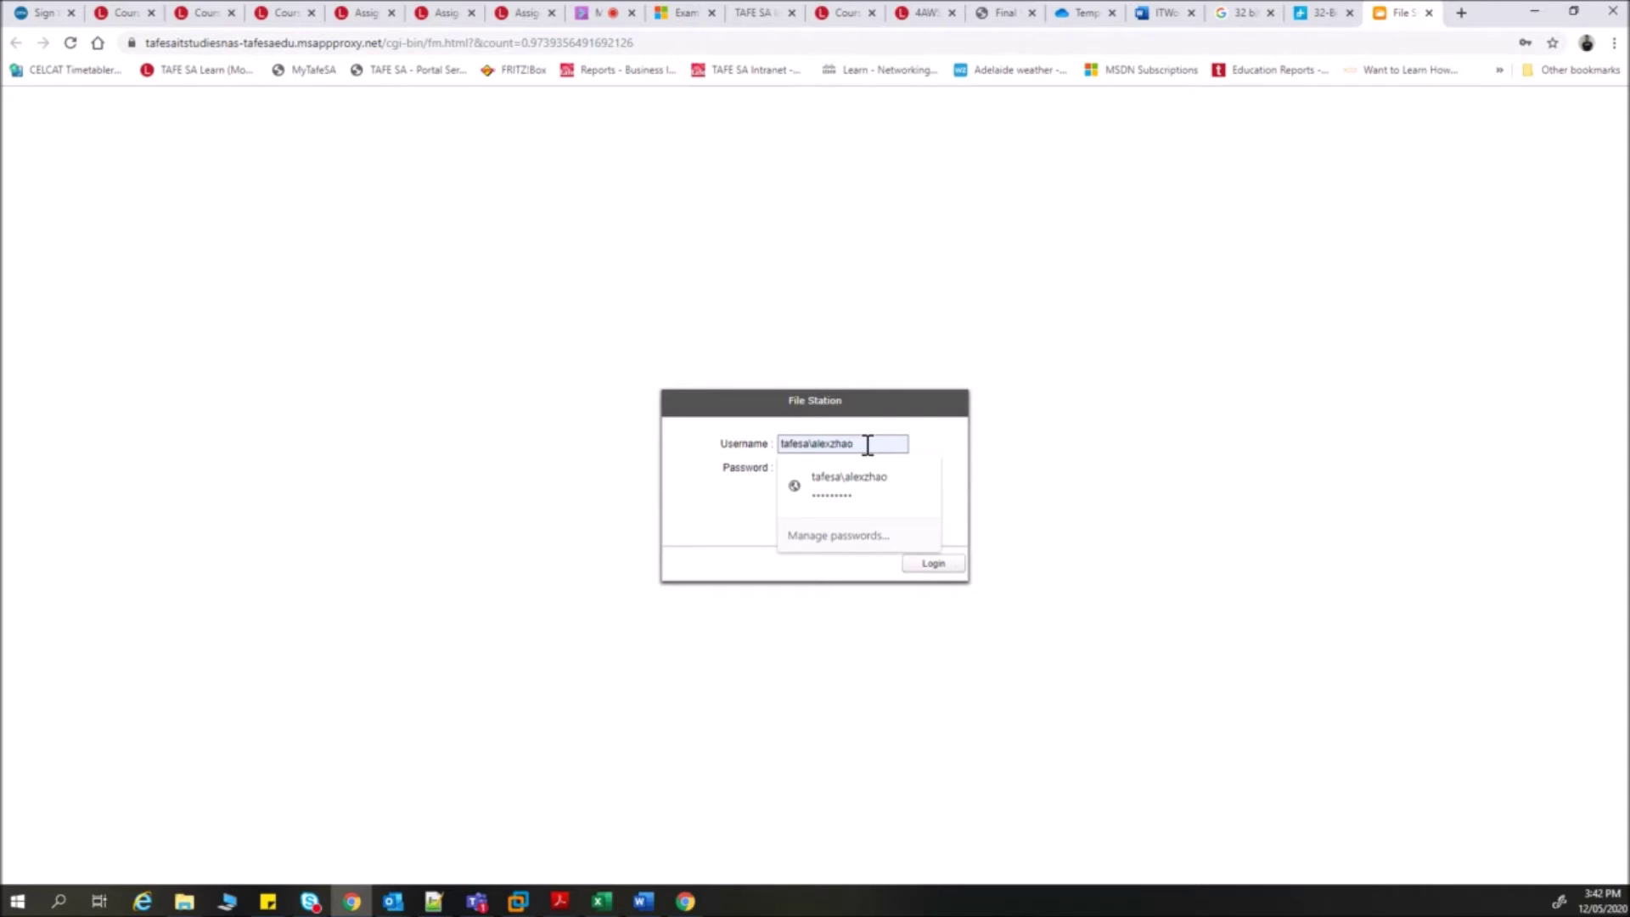
pyautogui.click(1199, 340)
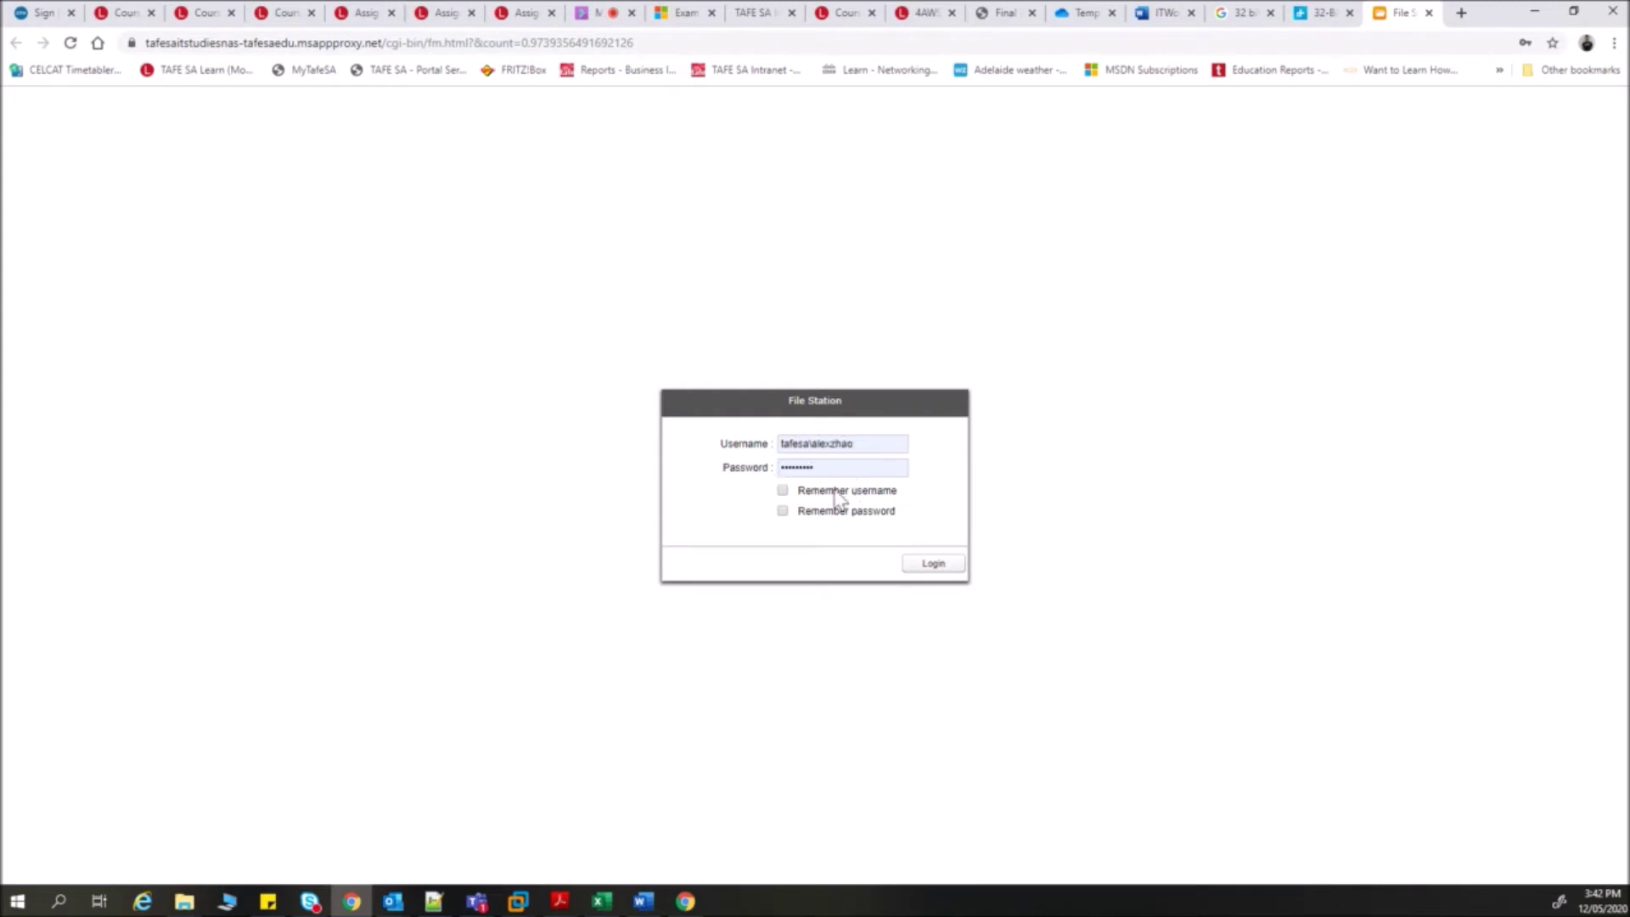
pyautogui.click(955, 567)
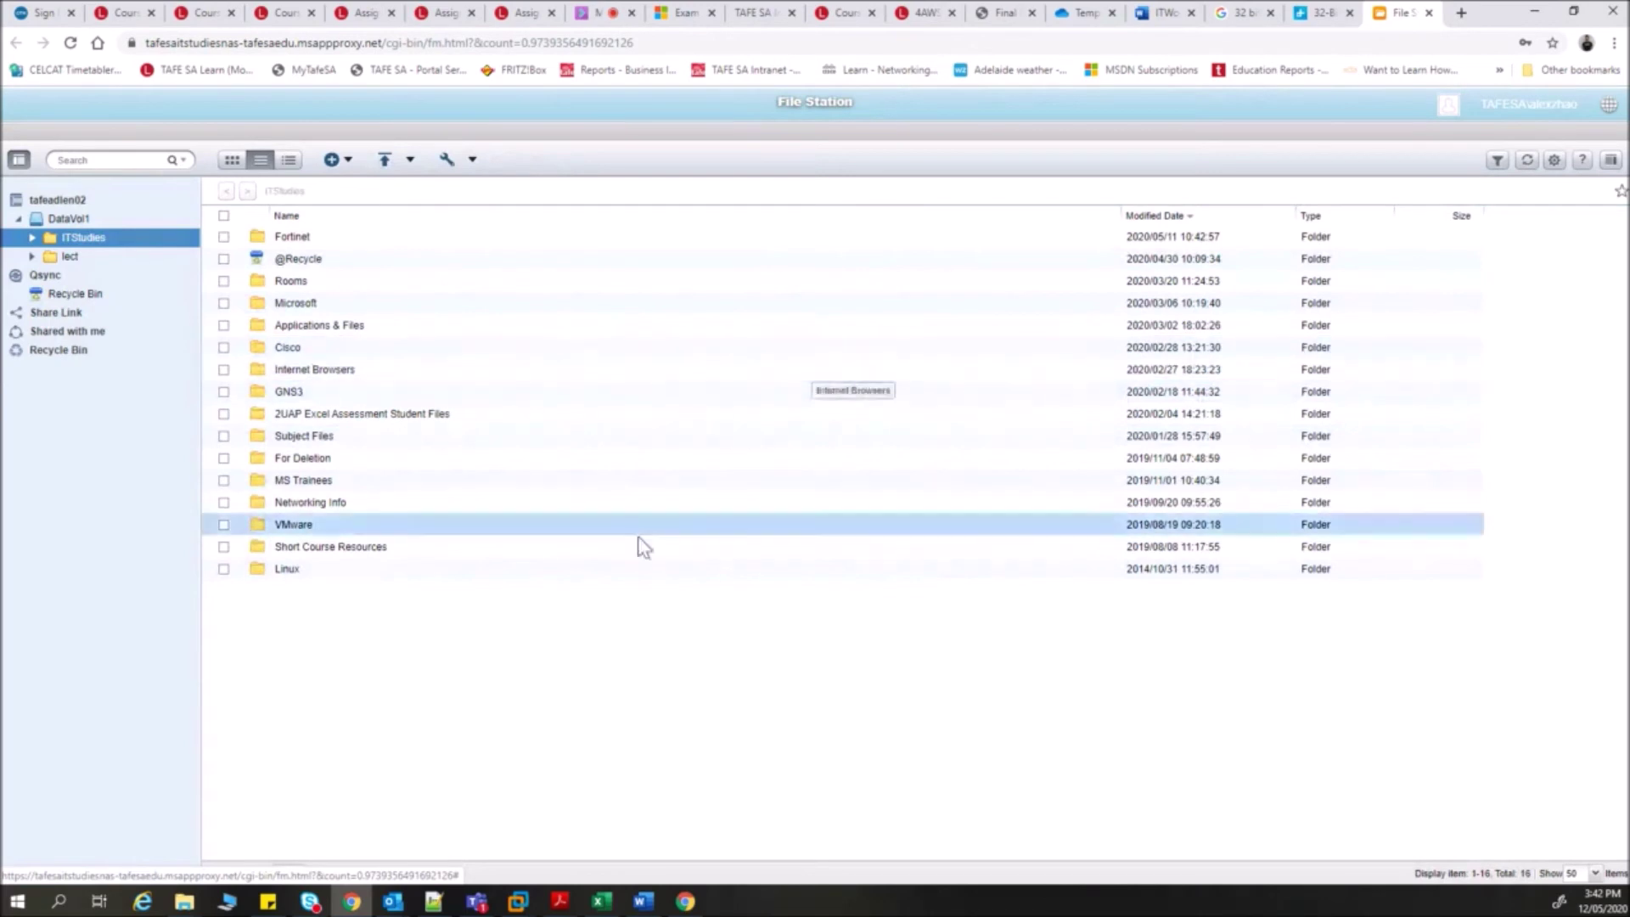
# - Check the virtual machine path in the Word assessment document and open the ITStudies > Microsoft > VMs > 4WOSF folder in File Station
pyautogui.click(643, 902)
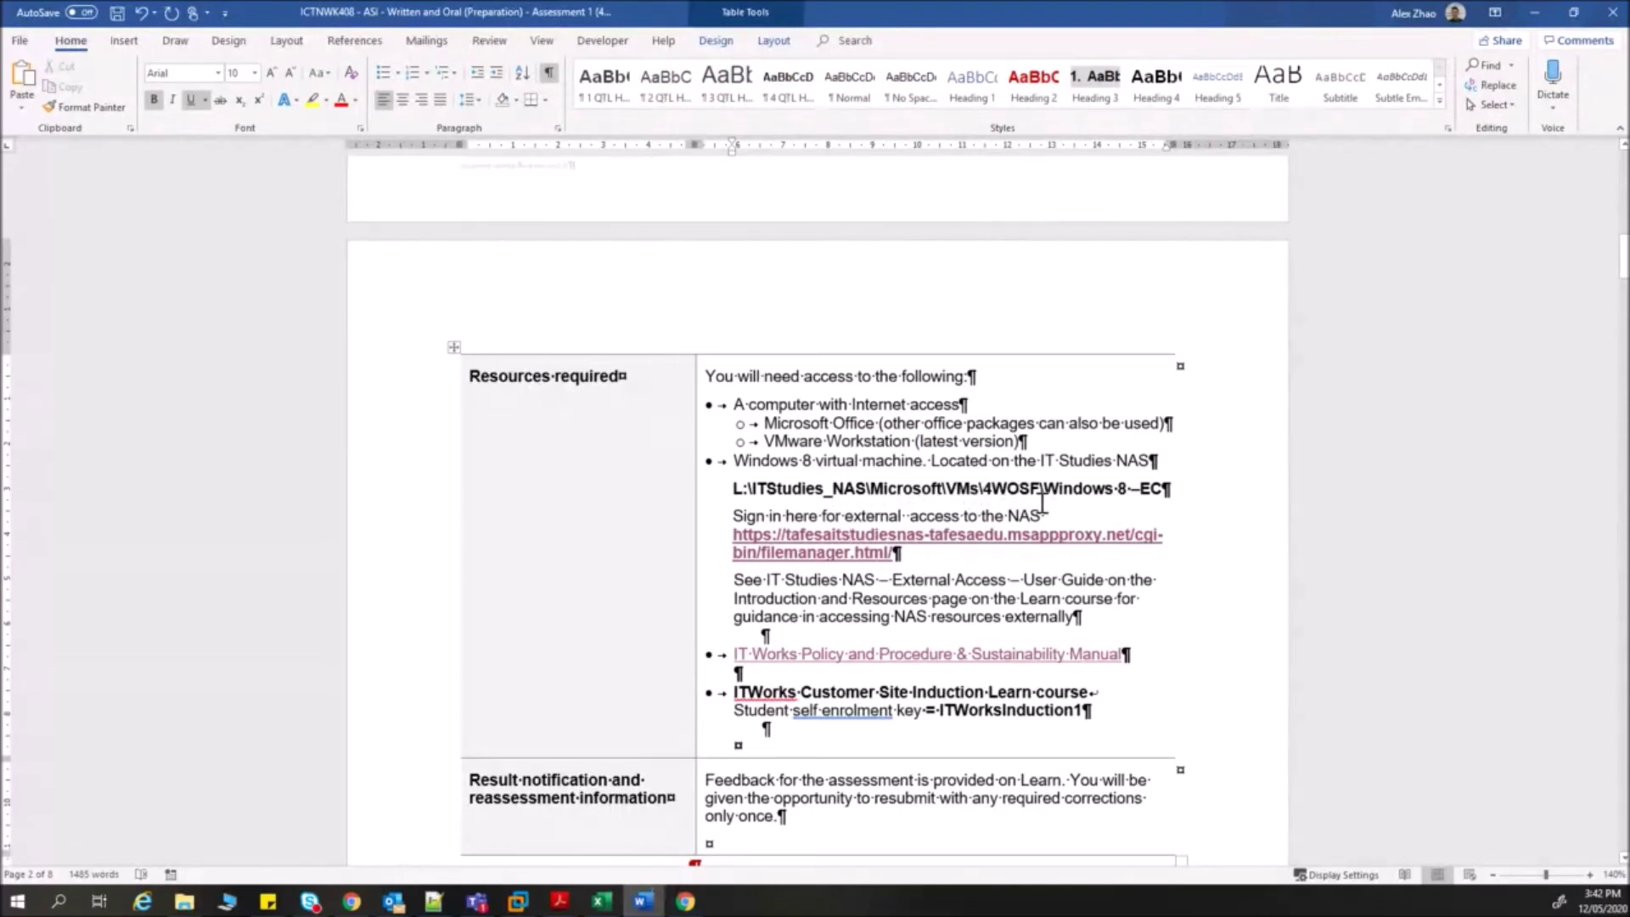
pyautogui.click(1546, 18)
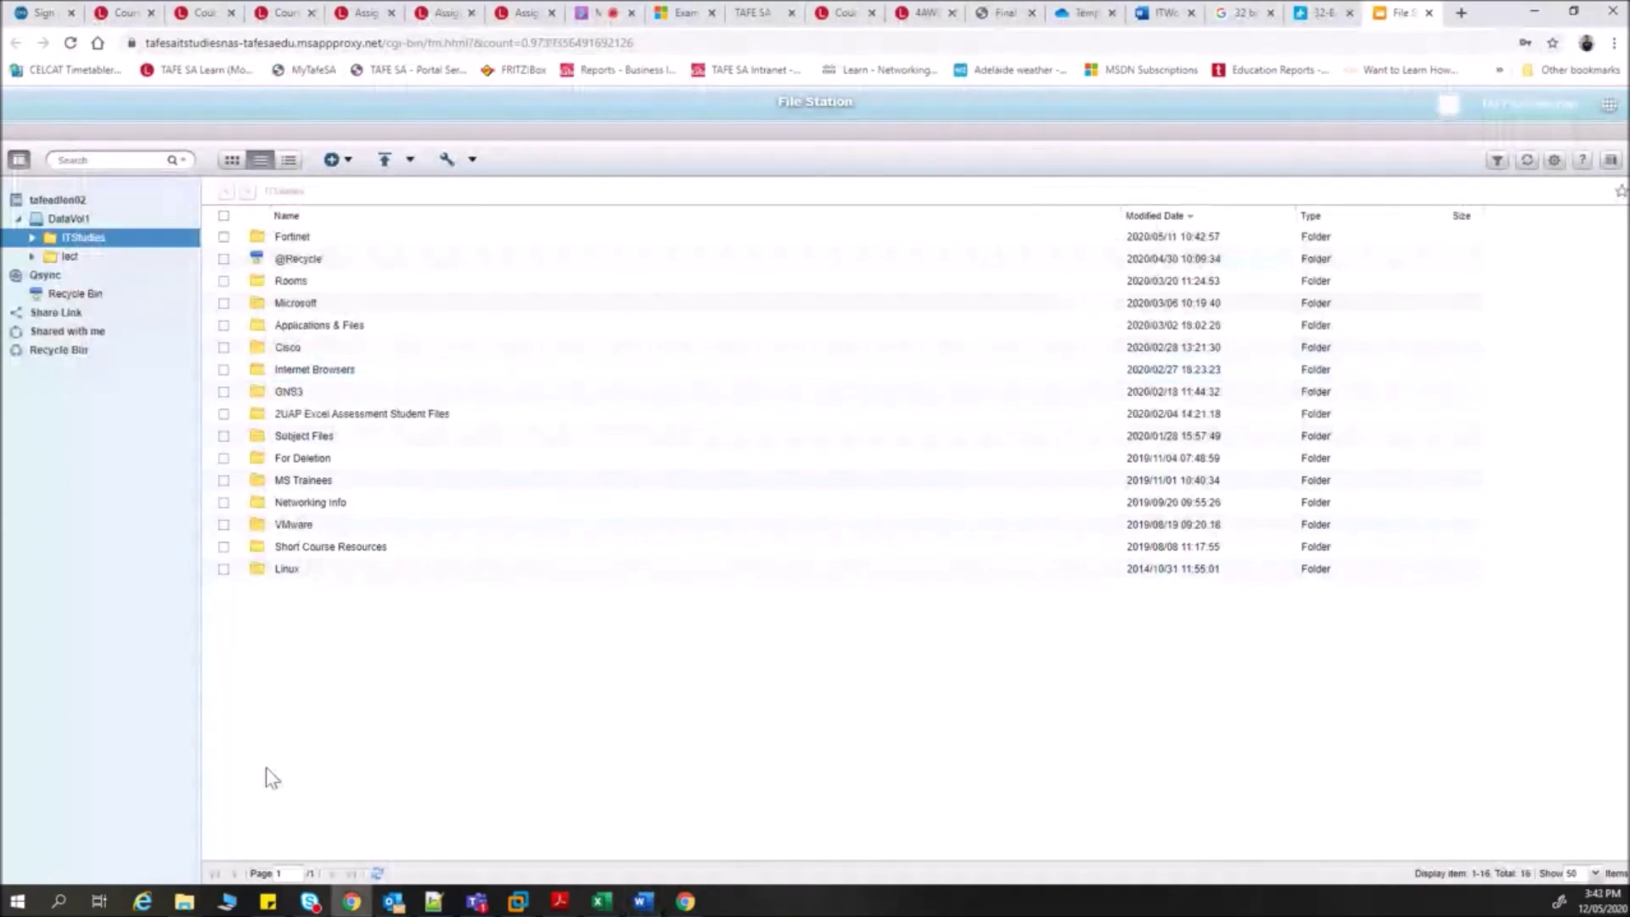
pyautogui.click(292, 308)
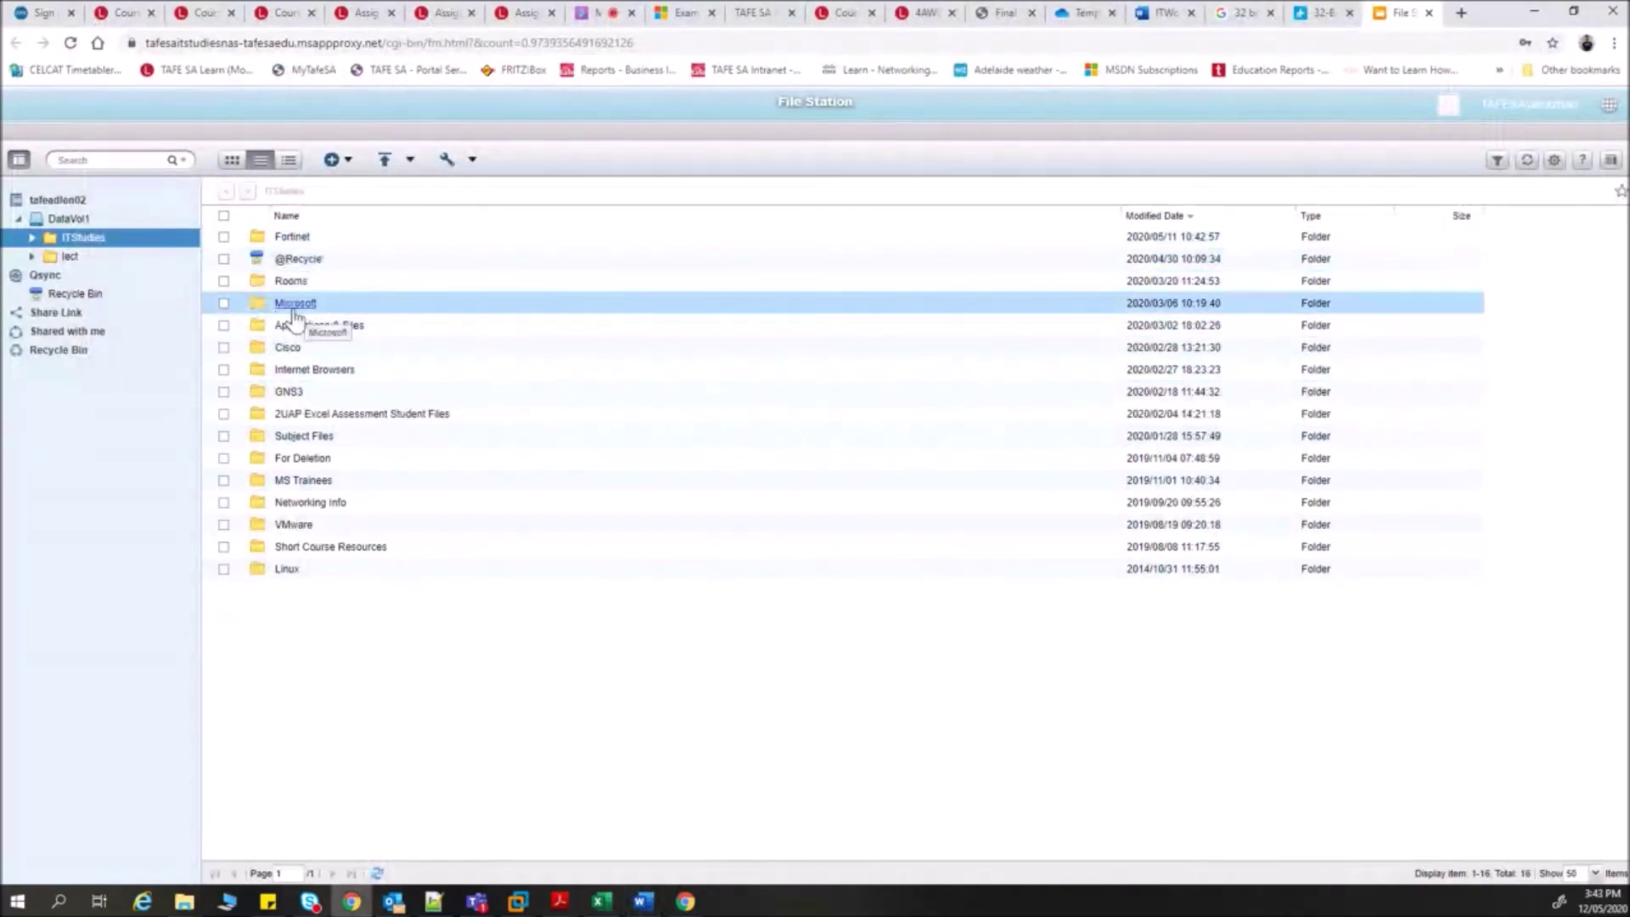
pyautogui.doubleClick(294, 309)
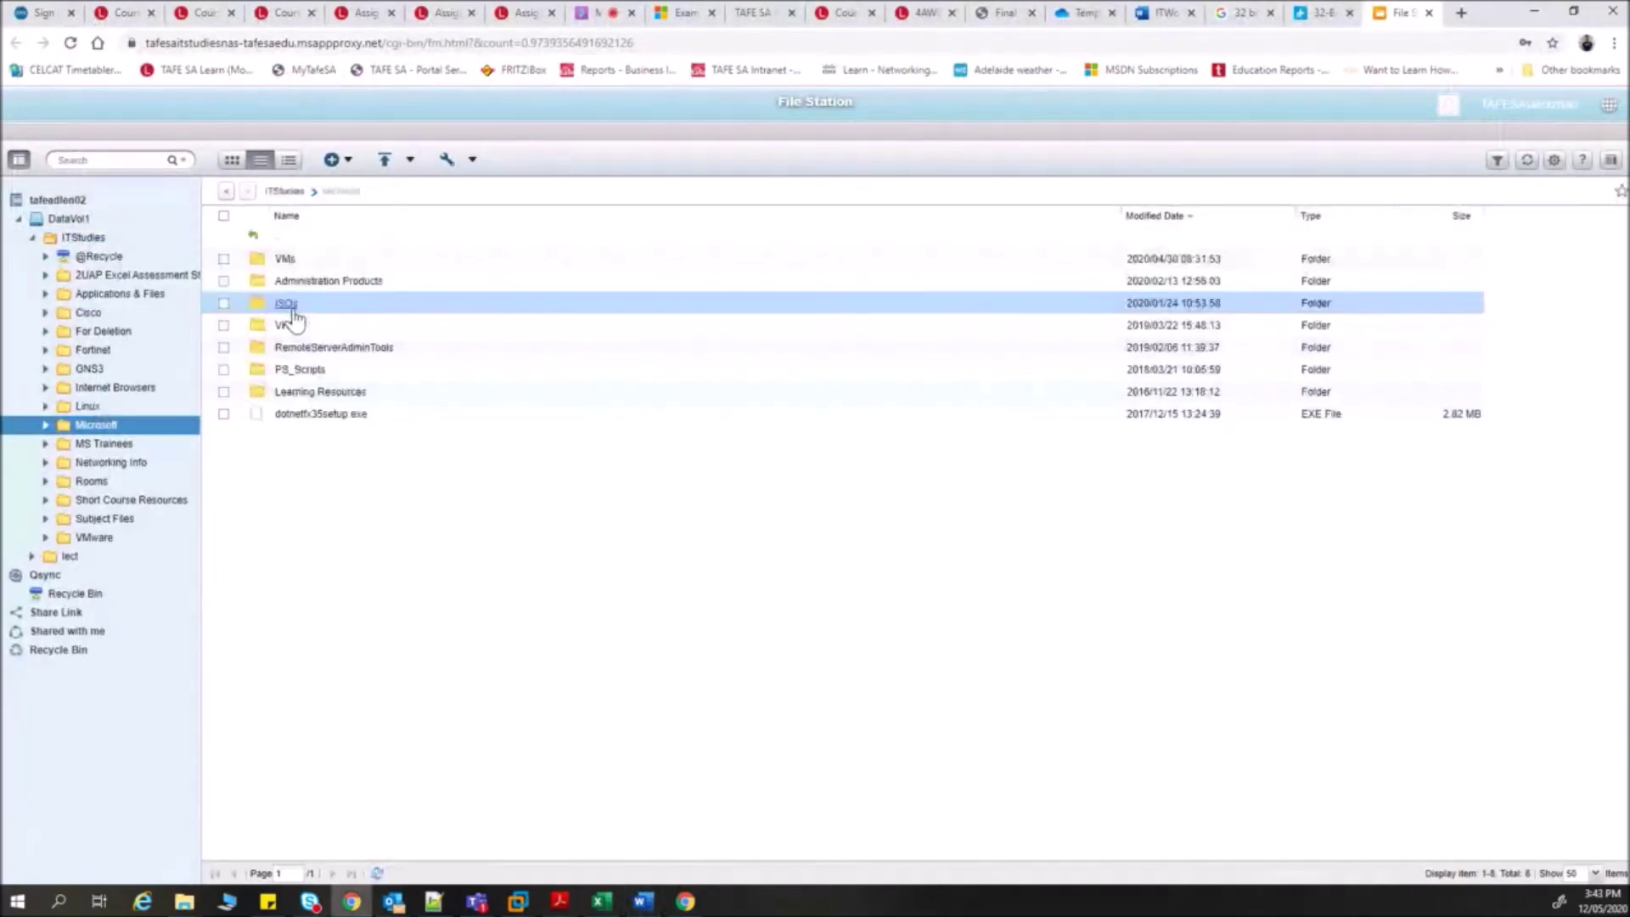
pyautogui.click(287, 262)
pyautogui.doubleClick(288, 269)
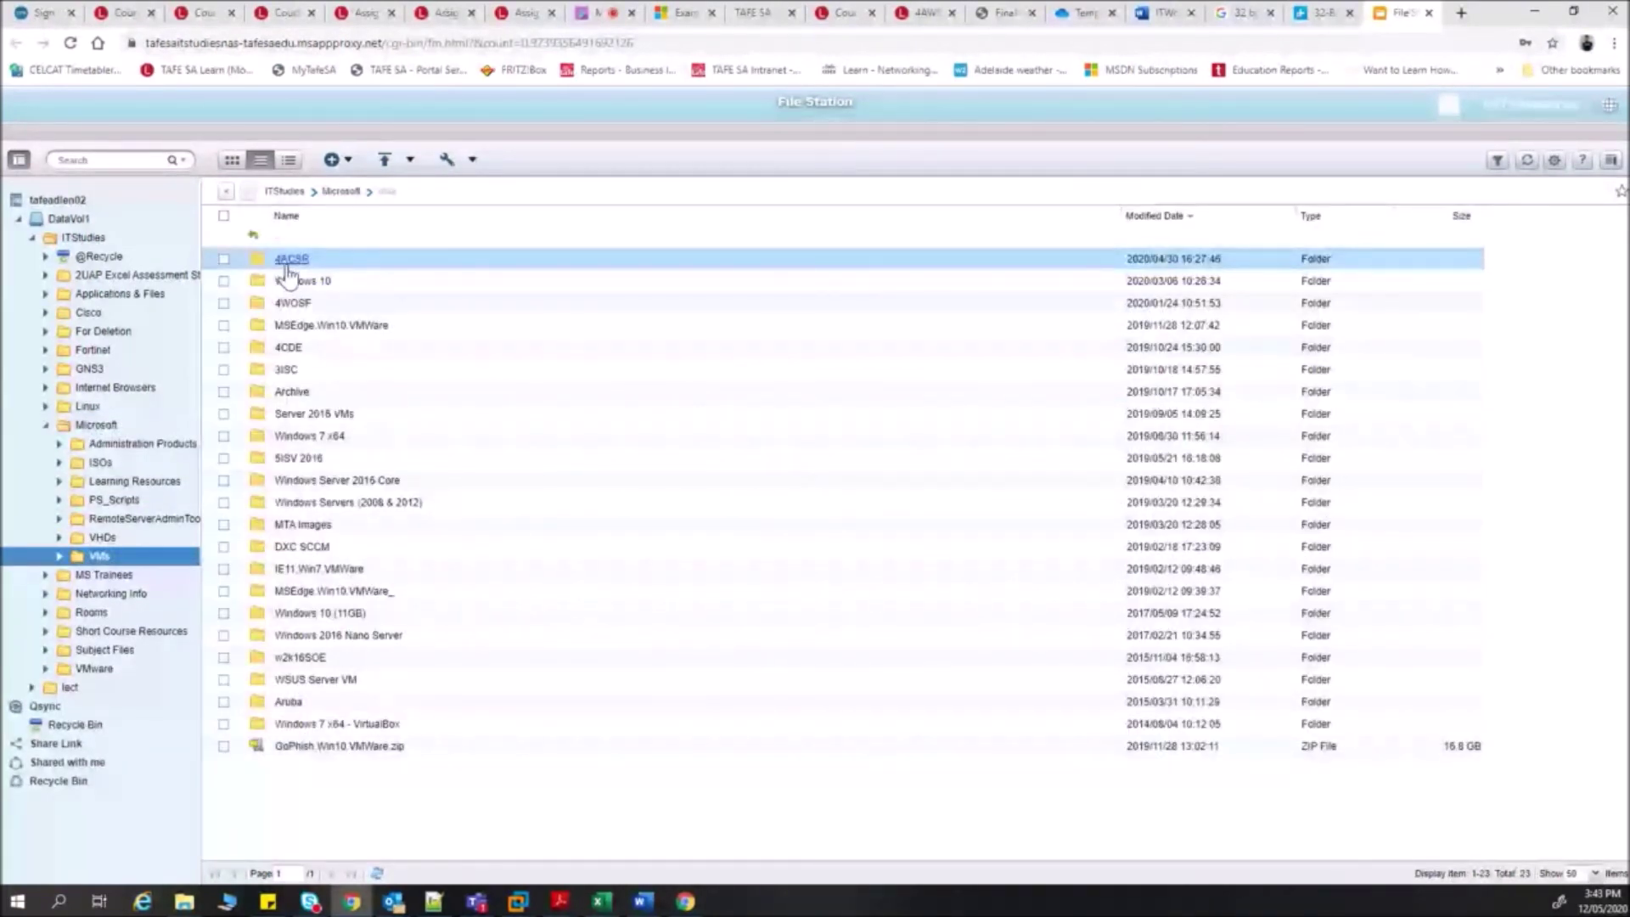
pyautogui.click(303, 305)
pyautogui.doubleClick(301, 312)
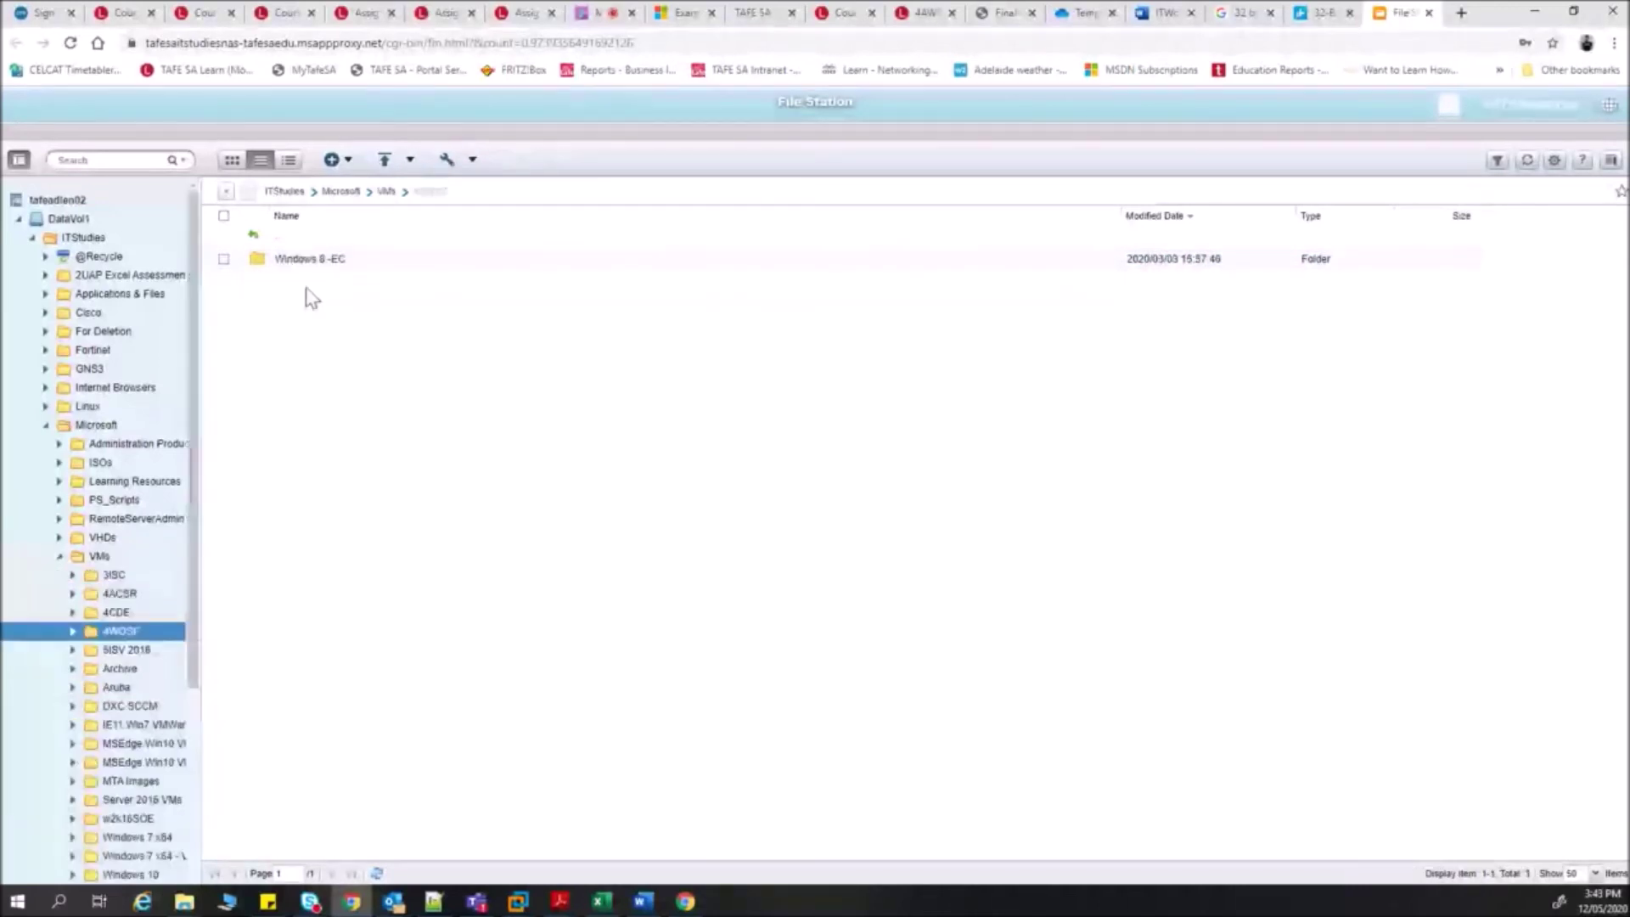
# - Download the Windows 8 -EC folder as a zip file, saving it in the Downloads folder
pyautogui.click(222, 261)
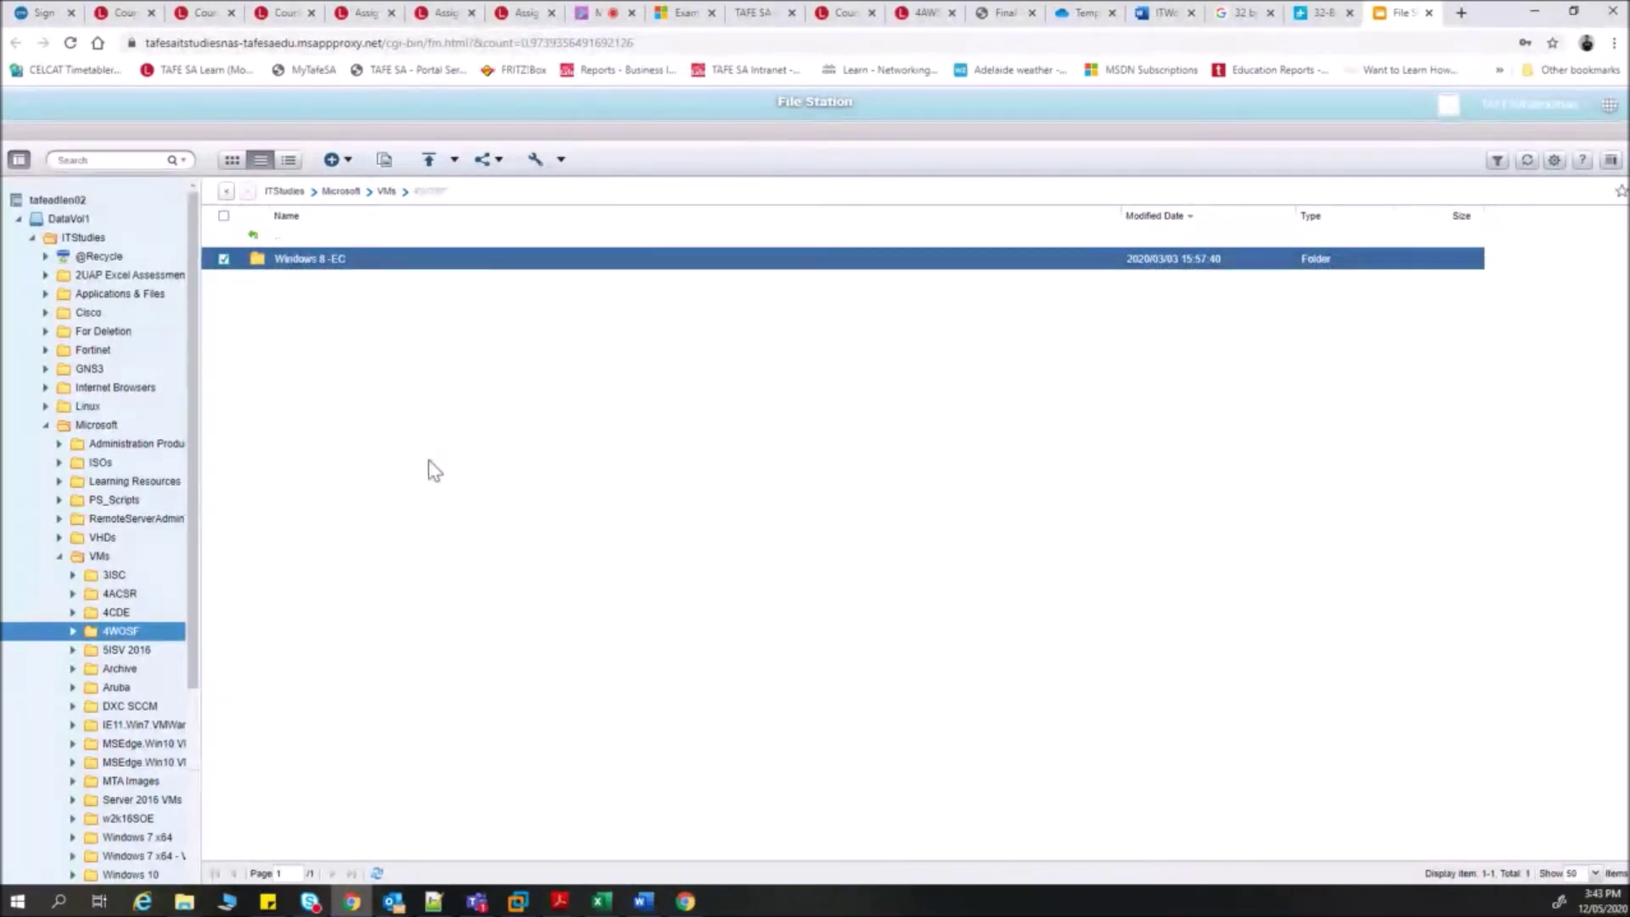
pyautogui.rightClick(310, 270)
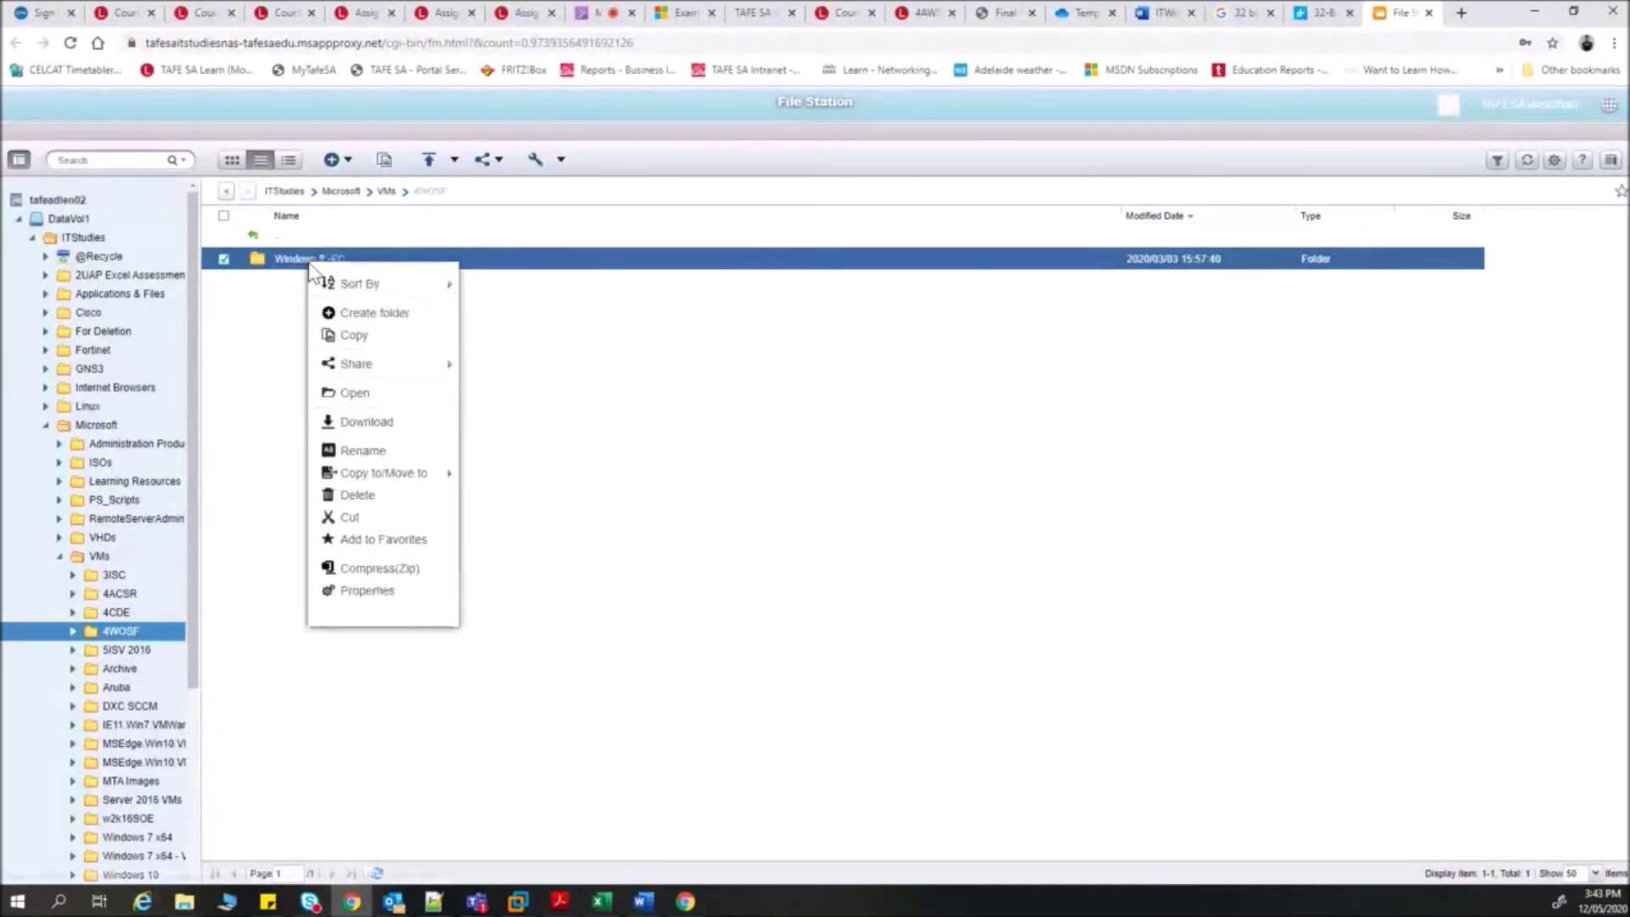
pyautogui.click(372, 427)
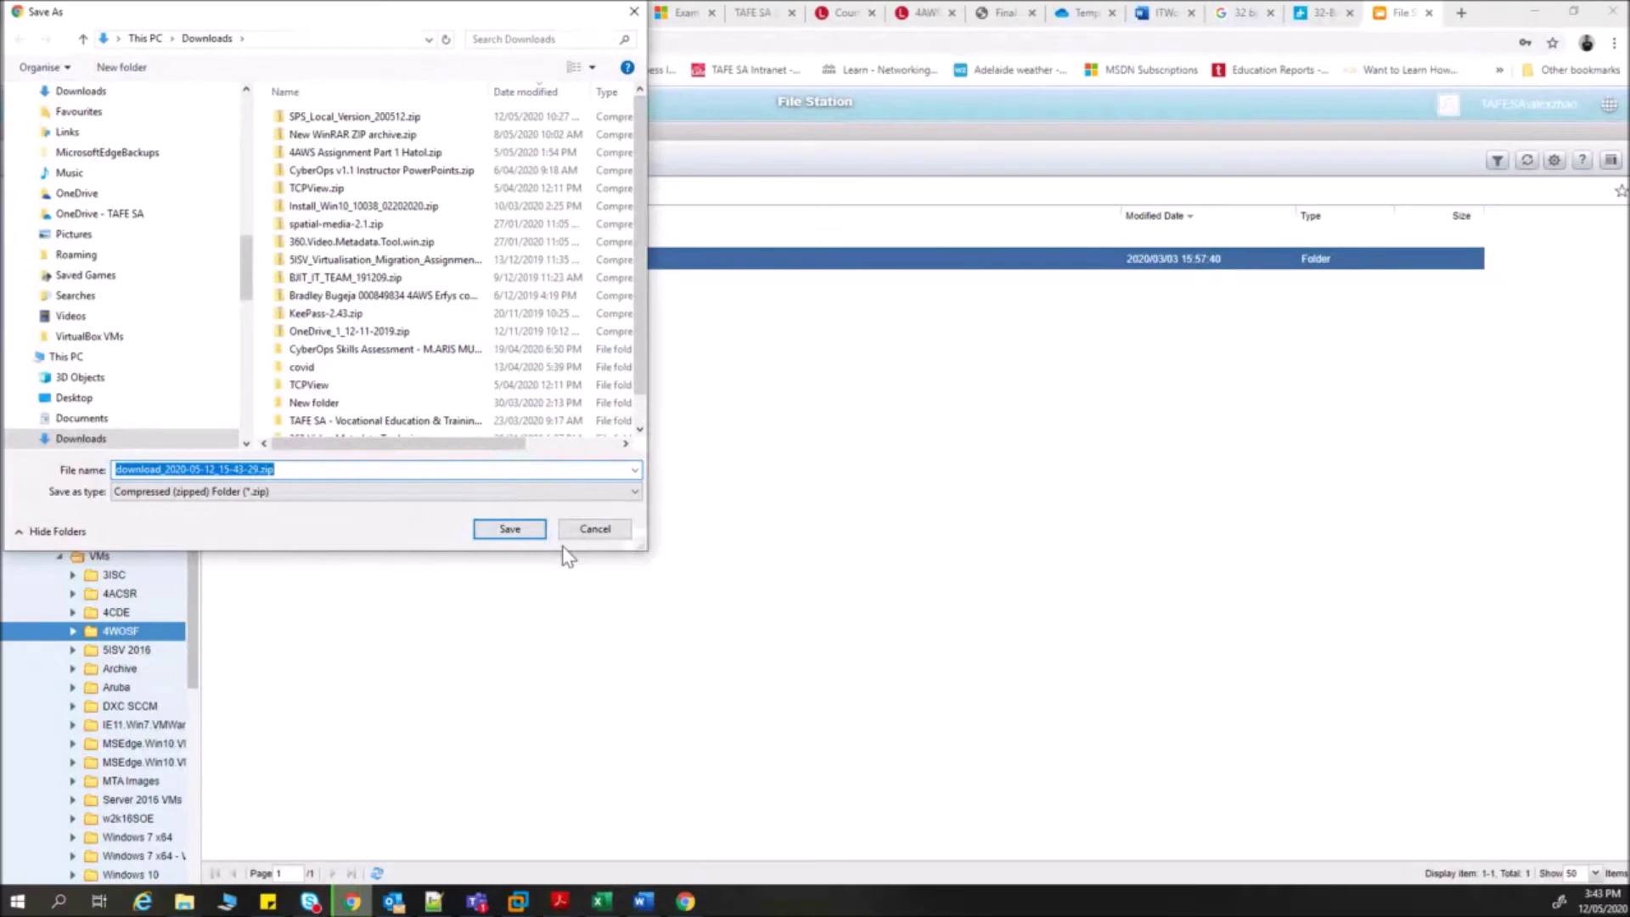
pyautogui.click(518, 535)
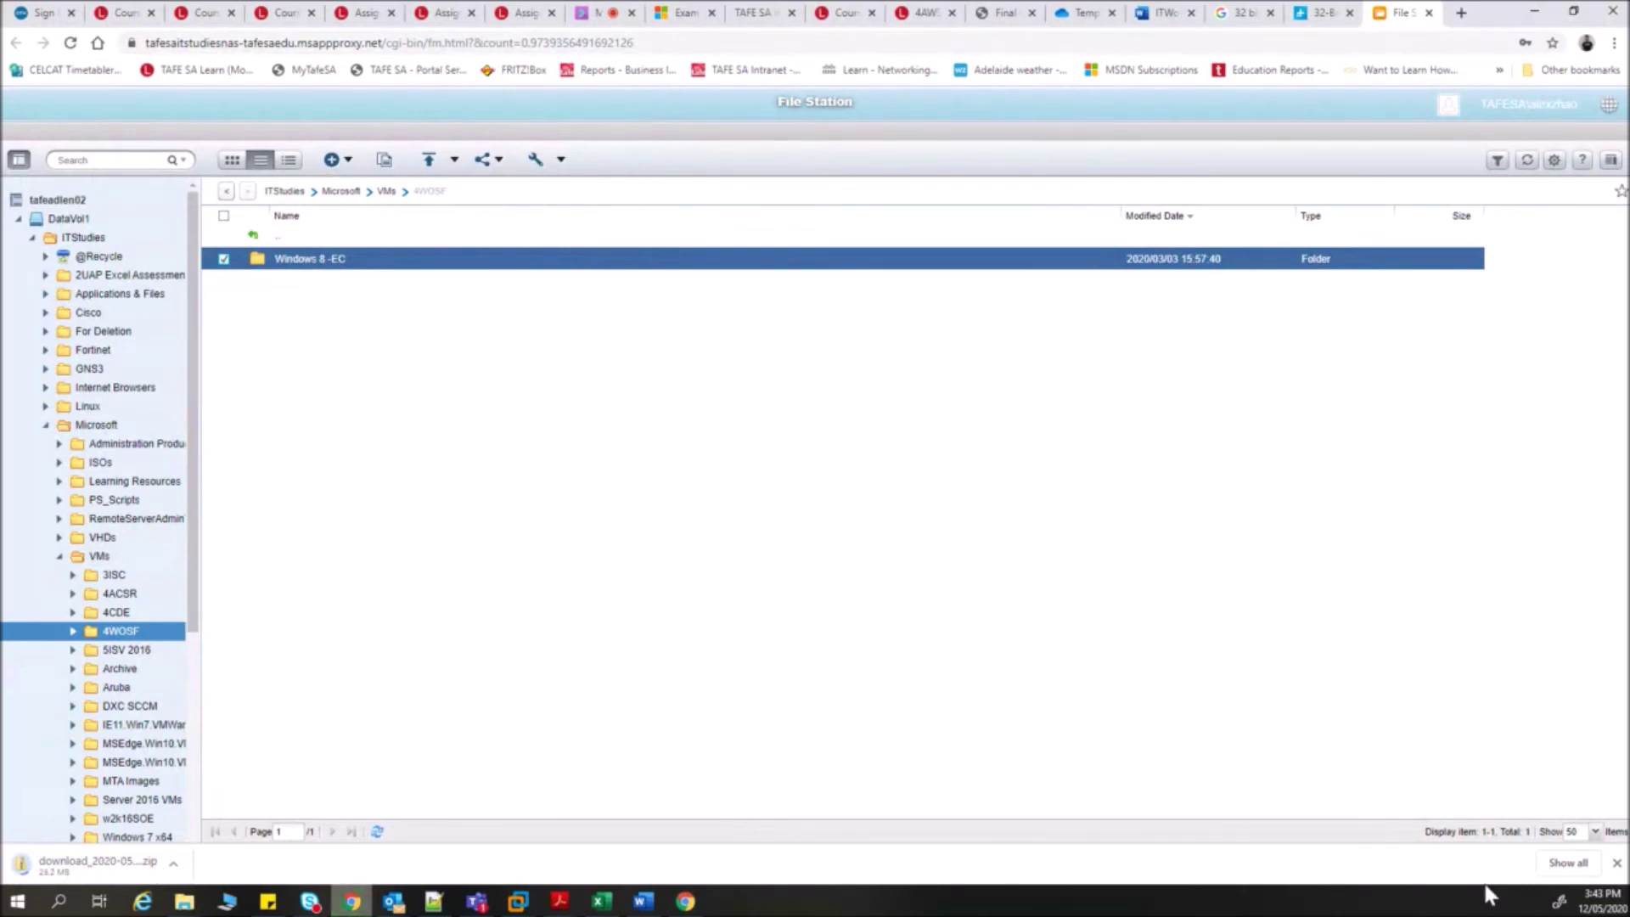
# - Cancel the running zip download in the browser's downloads list and return to the Collaborate session
pyautogui.click(1564, 863)
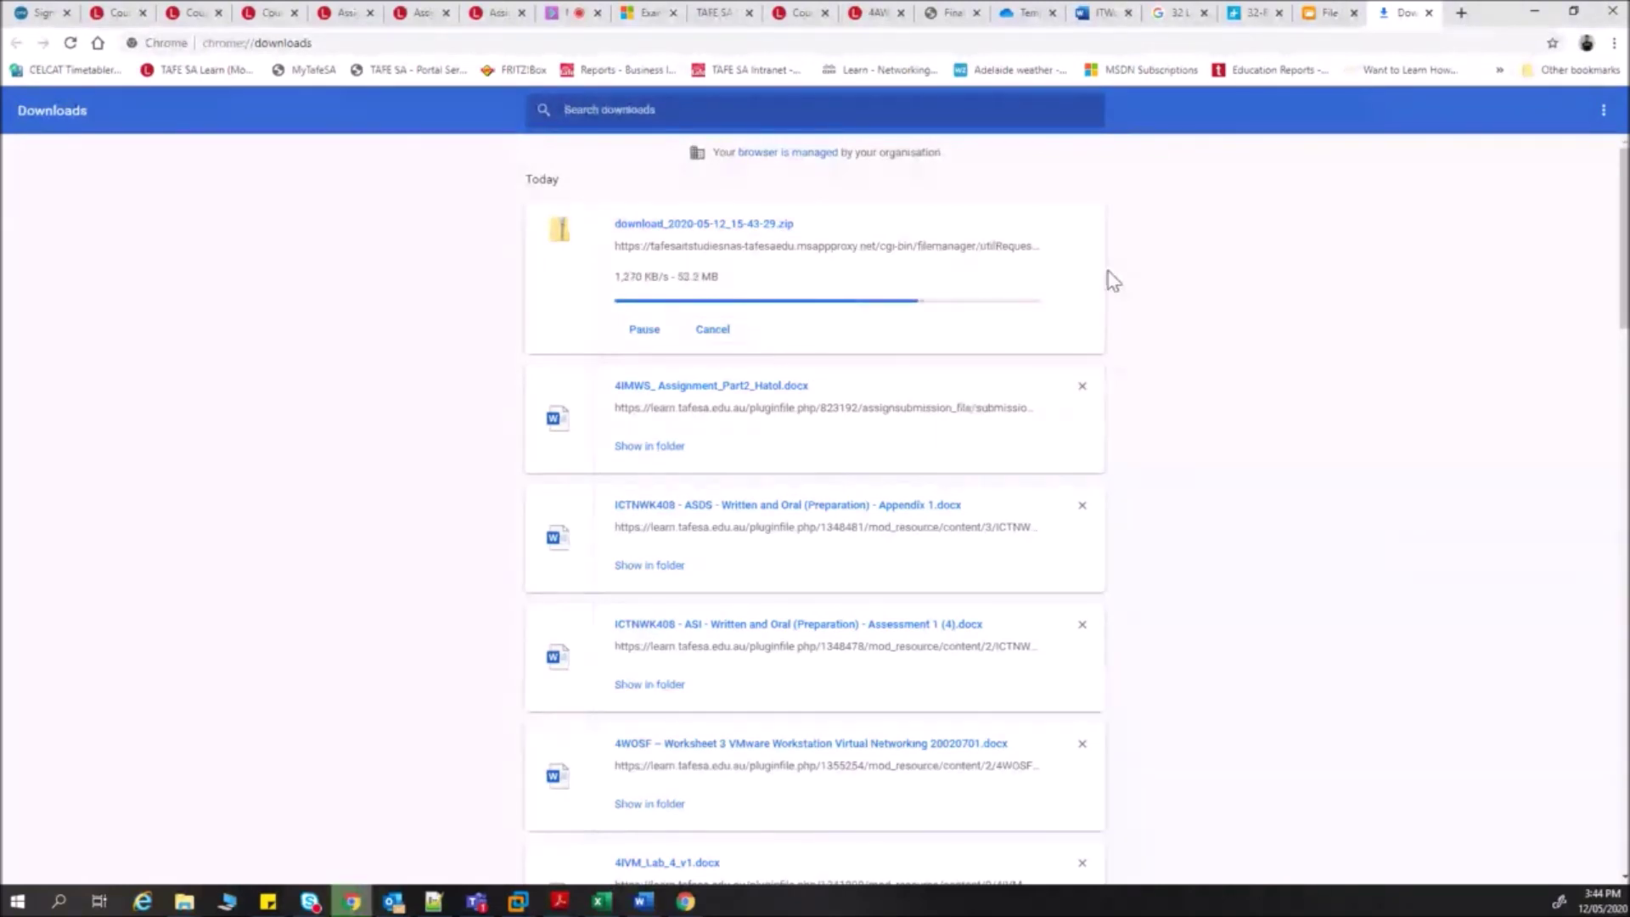
pyautogui.click(713, 331)
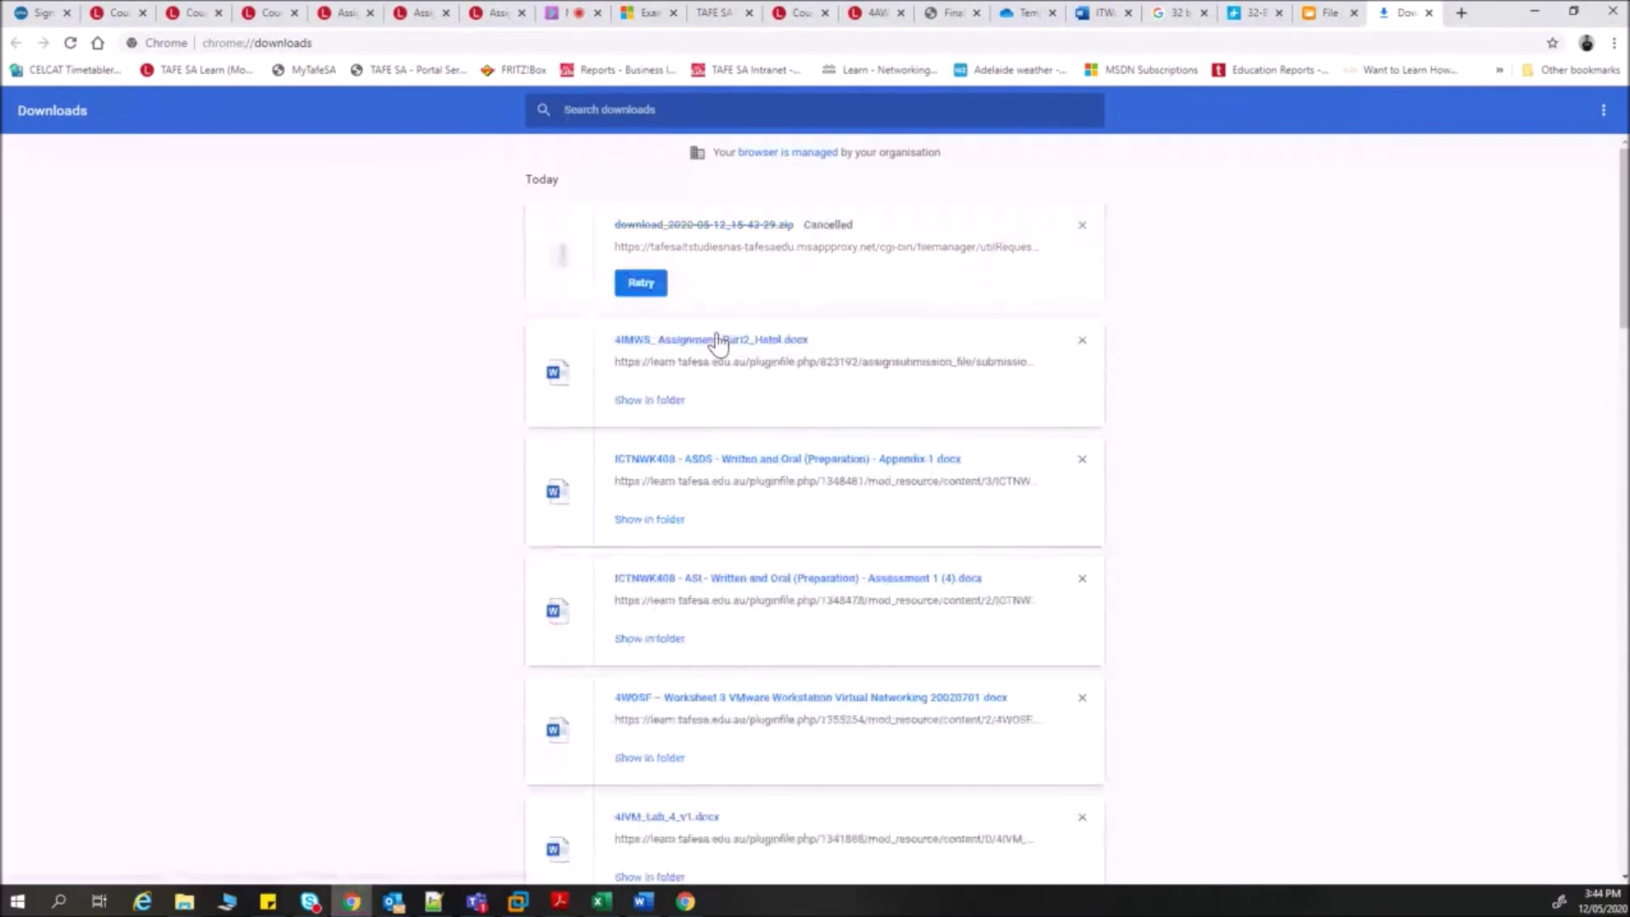
pyautogui.click(1325, 13)
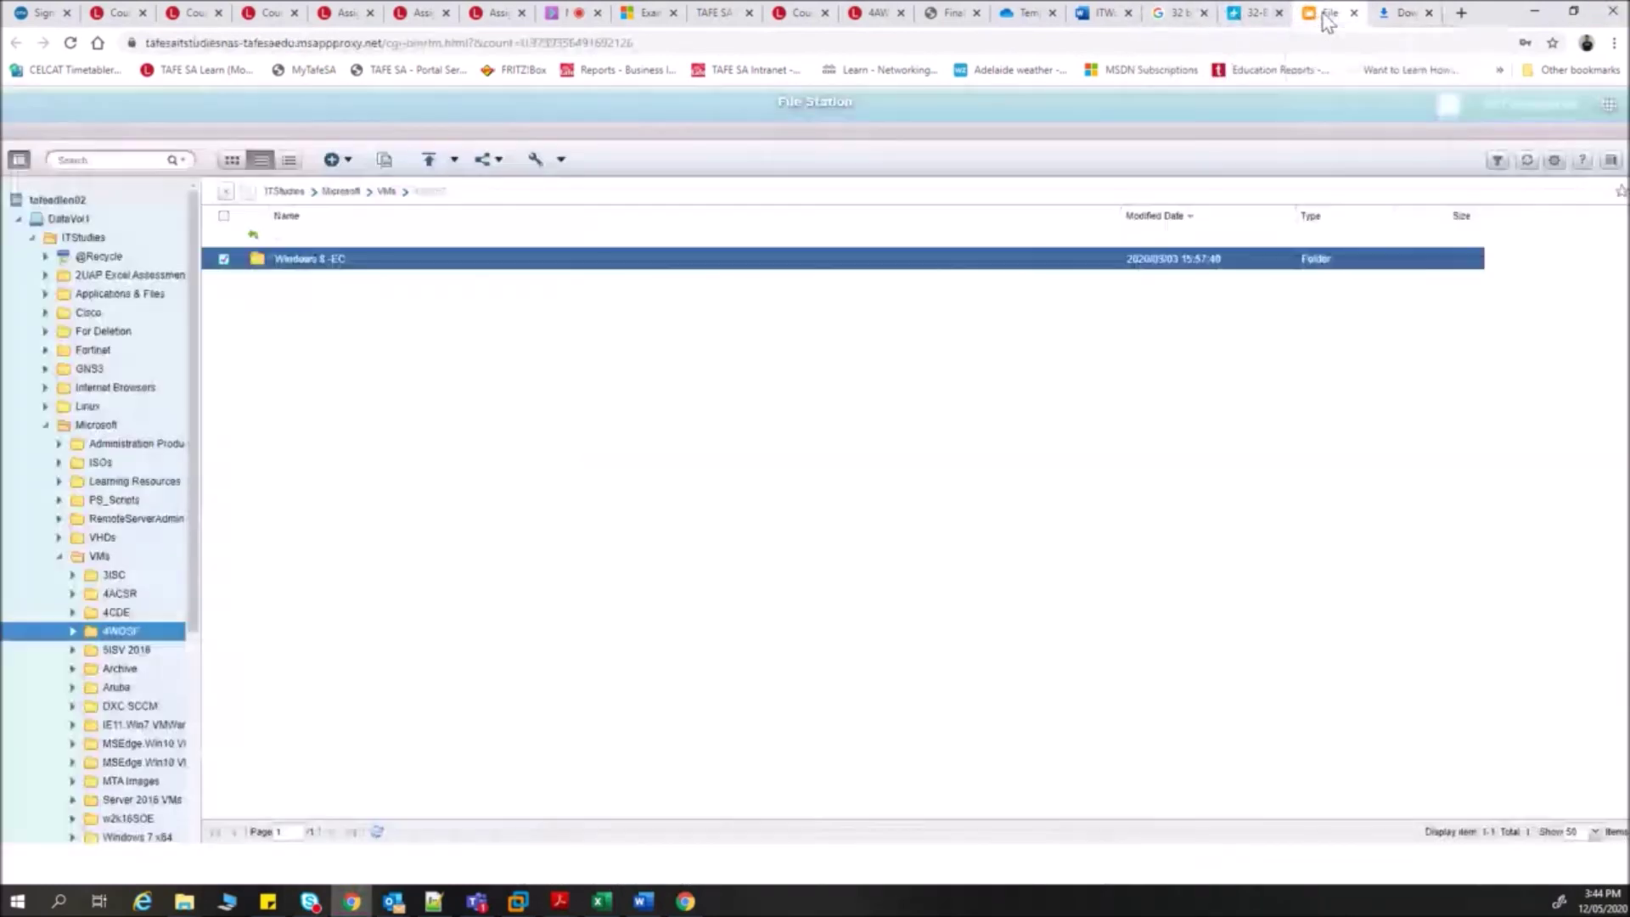
pyautogui.click(579, 15)
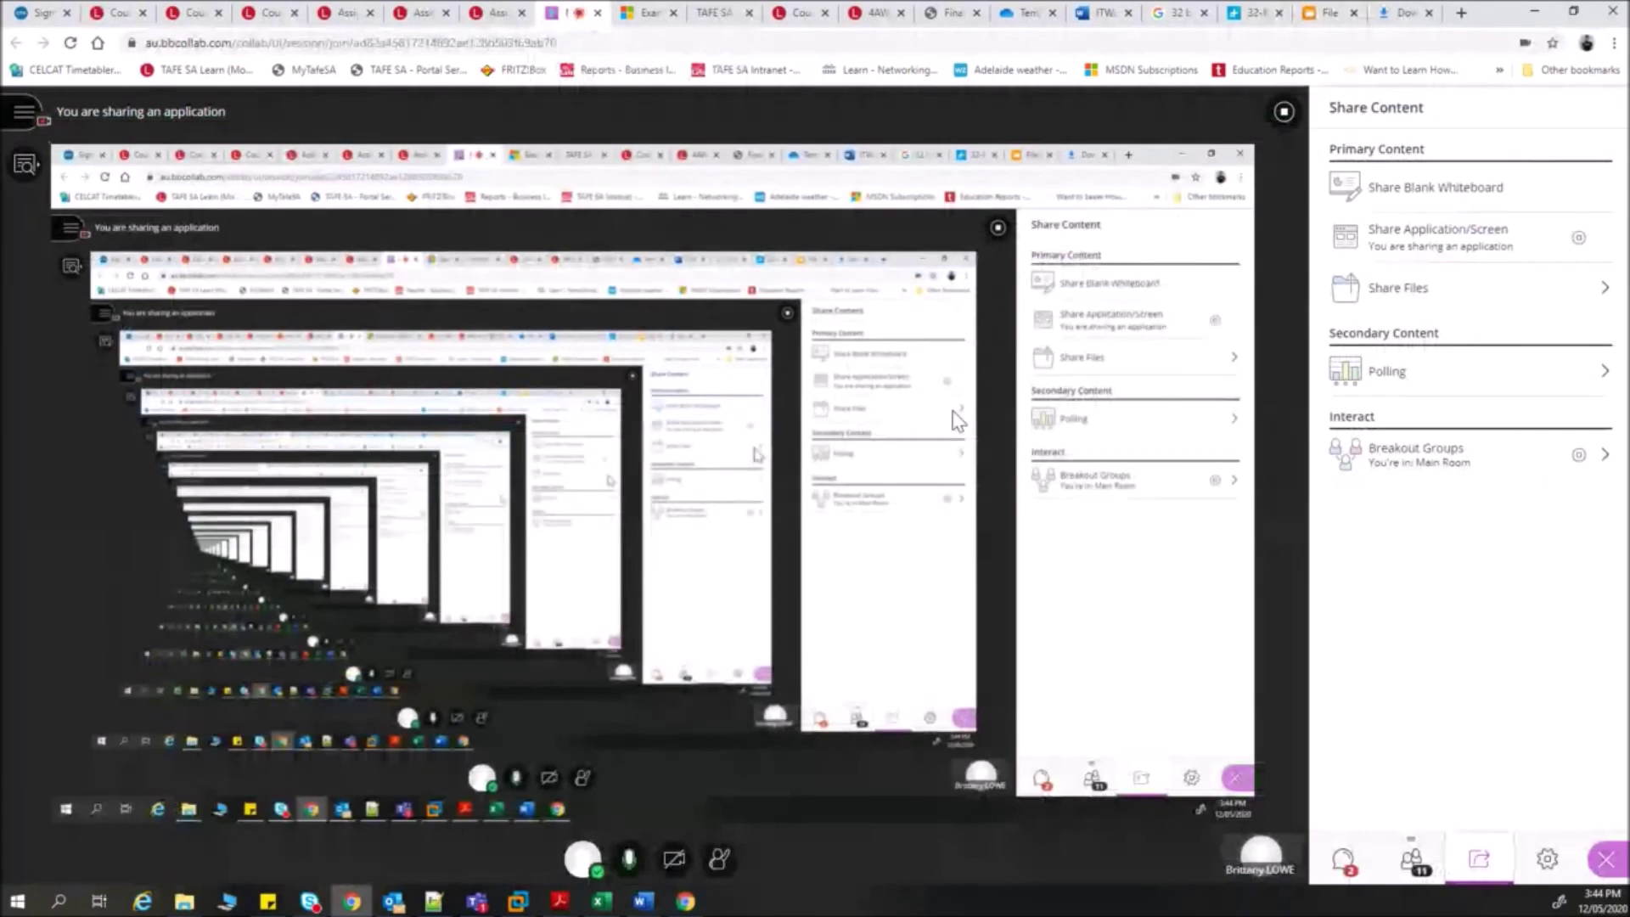